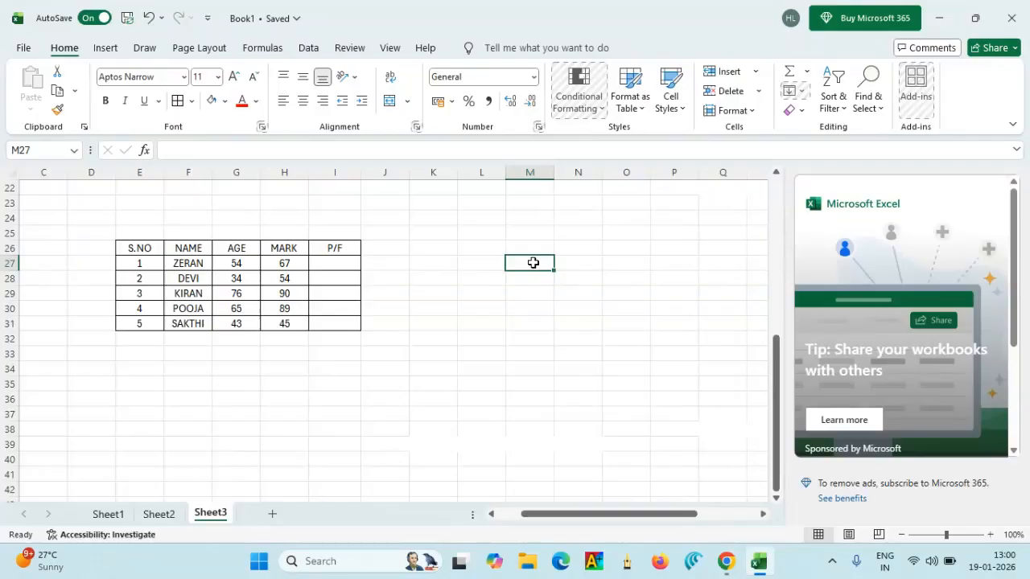
drag(149, 249, 326, 325)
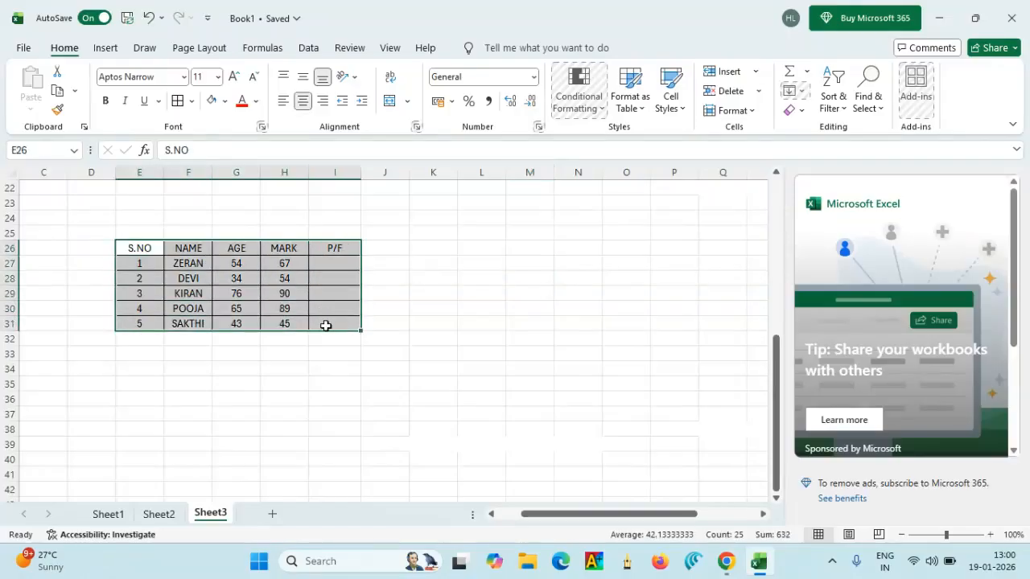
click(399, 309)
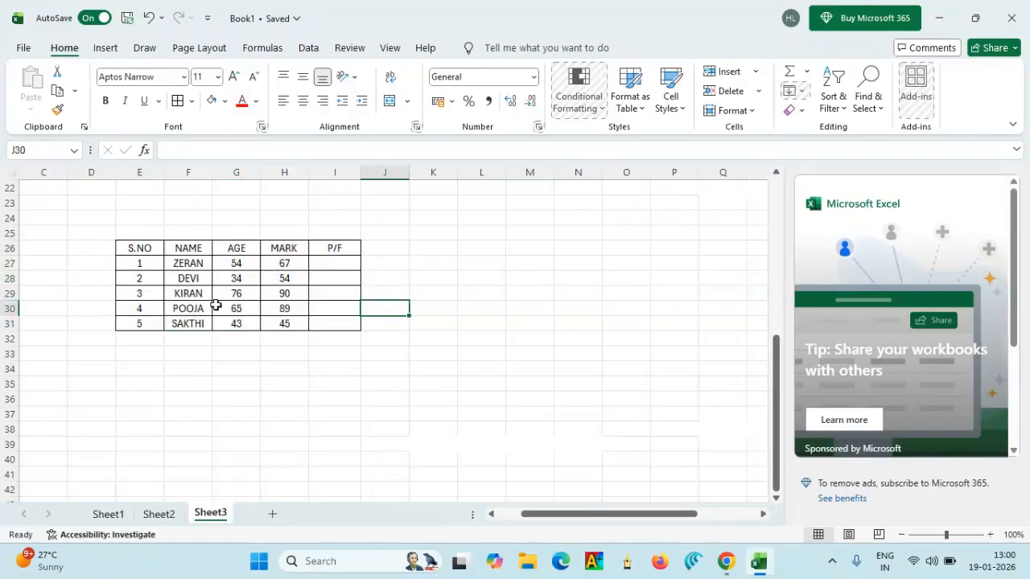
click(194, 267)
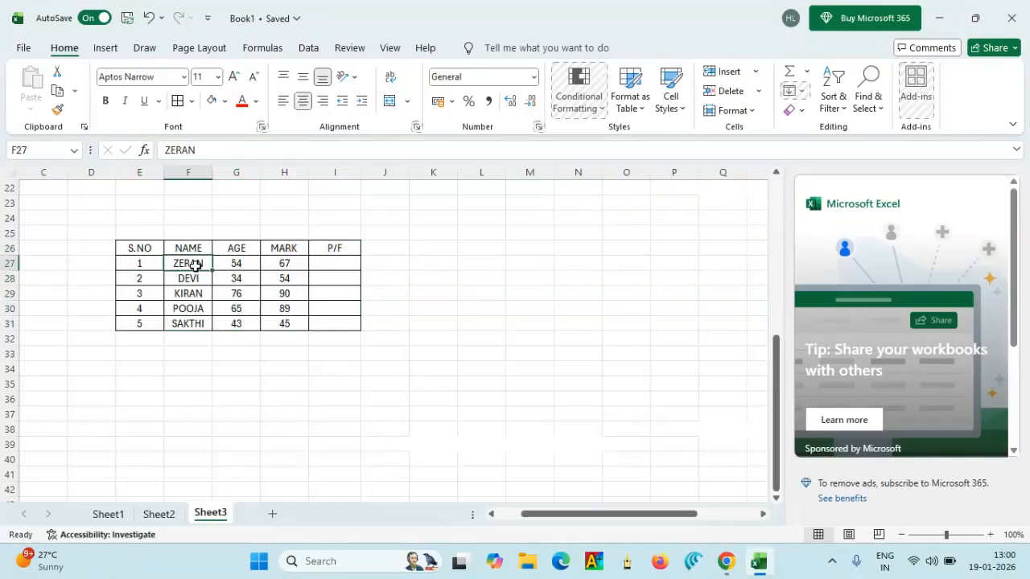
click(208, 400)
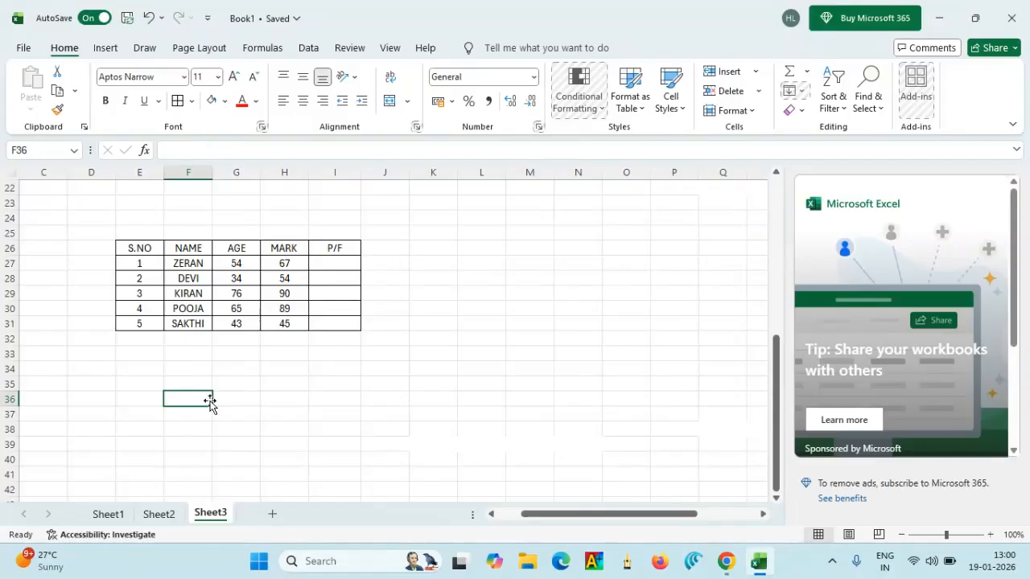
click(842, 110)
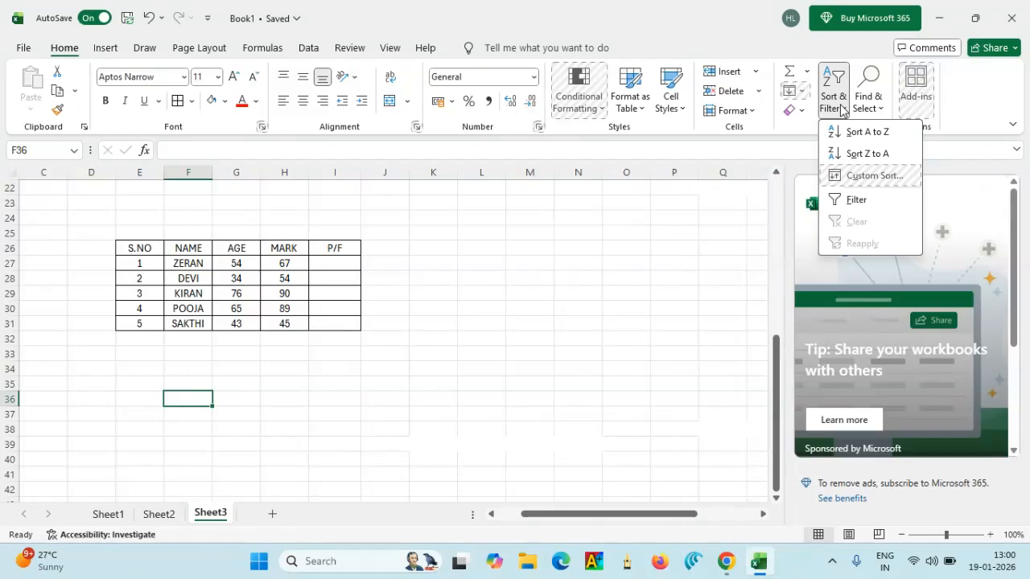
click(547, 322)
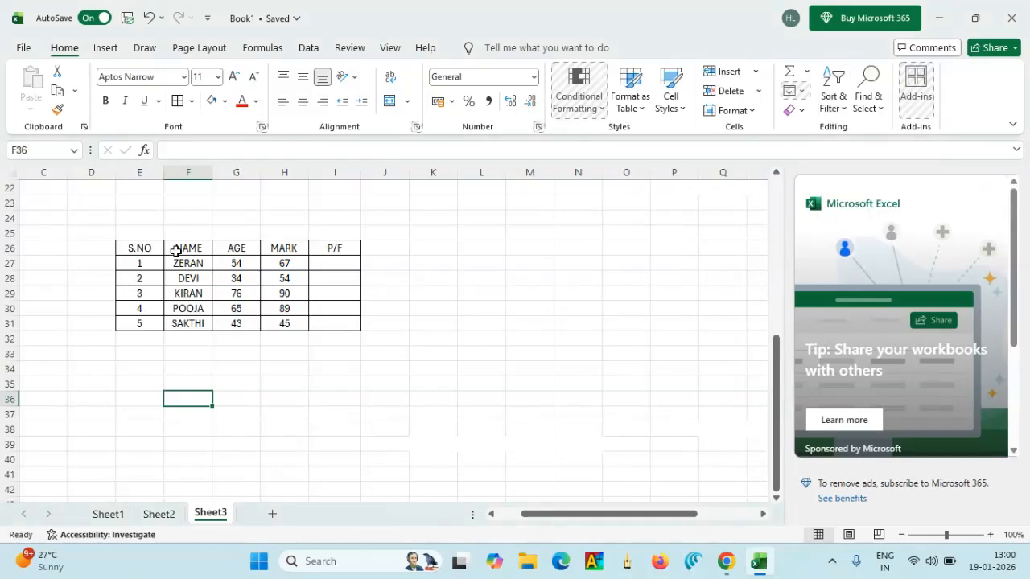
Step: Sort the NAME, AGE and MARK columns (F26:H31) by name from A to Z, leaving out the S.NO column
drag(175, 250, 300, 331)
drag(182, 247, 273, 314)
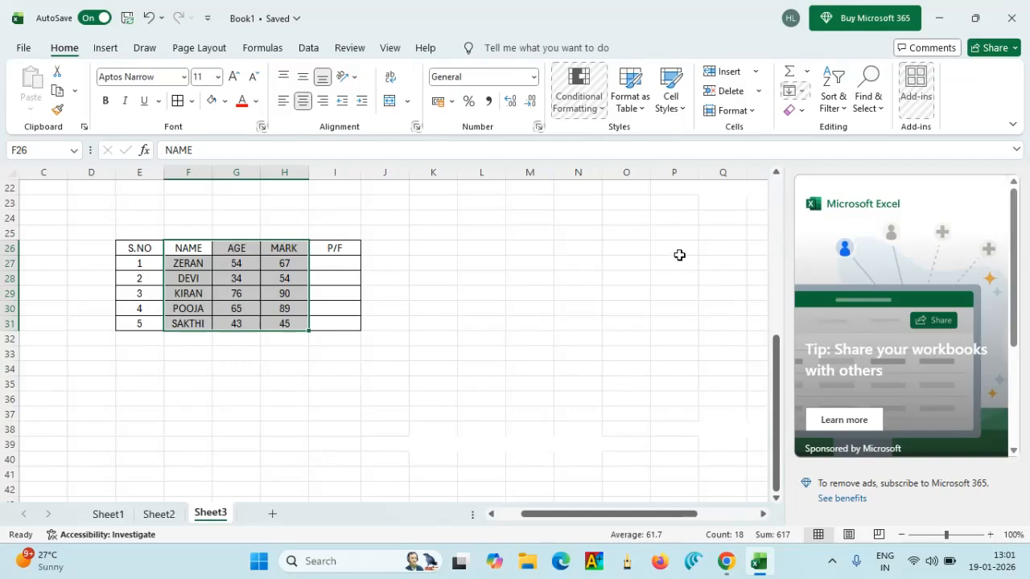
click(847, 114)
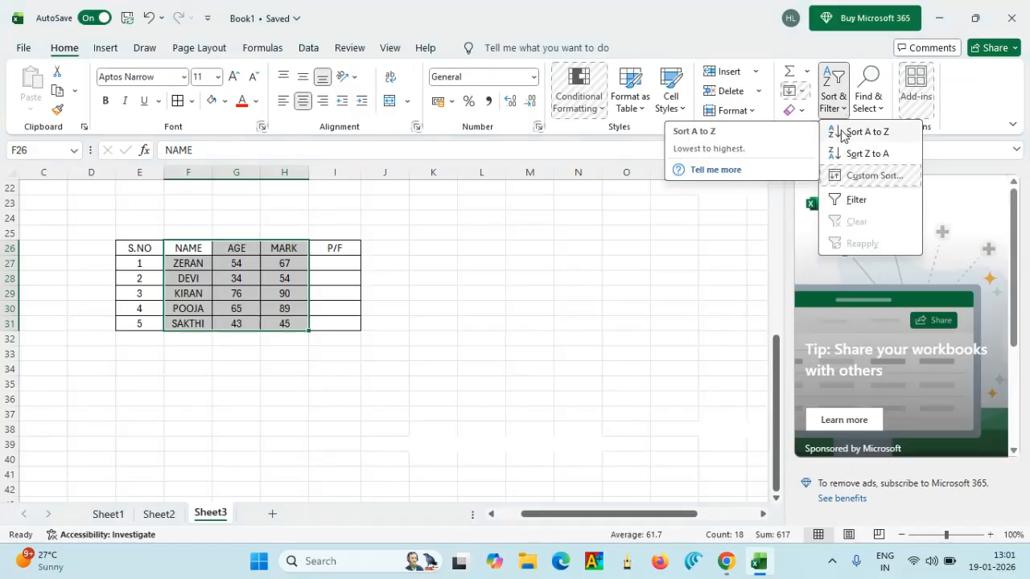
click(842, 132)
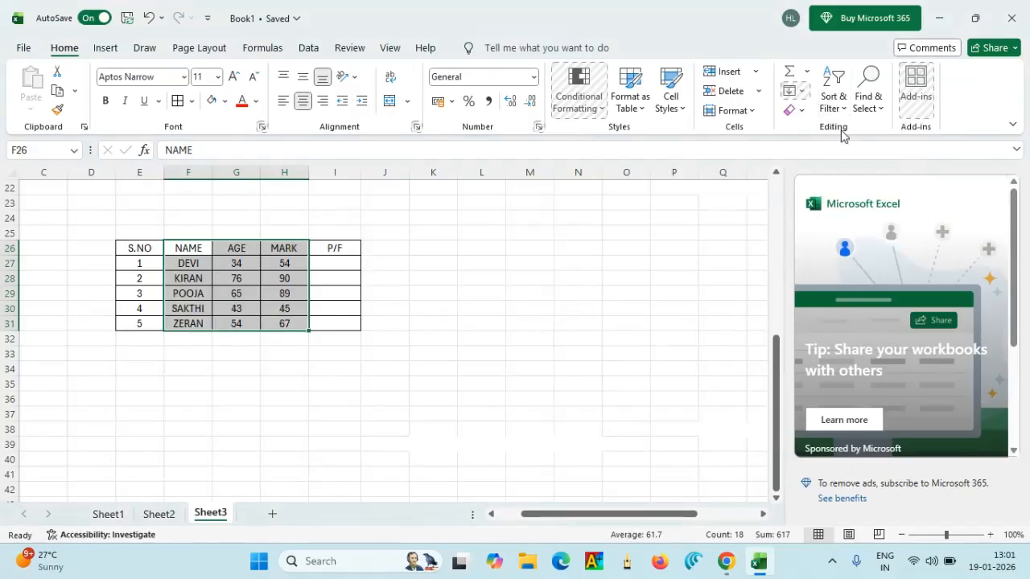
click(655, 246)
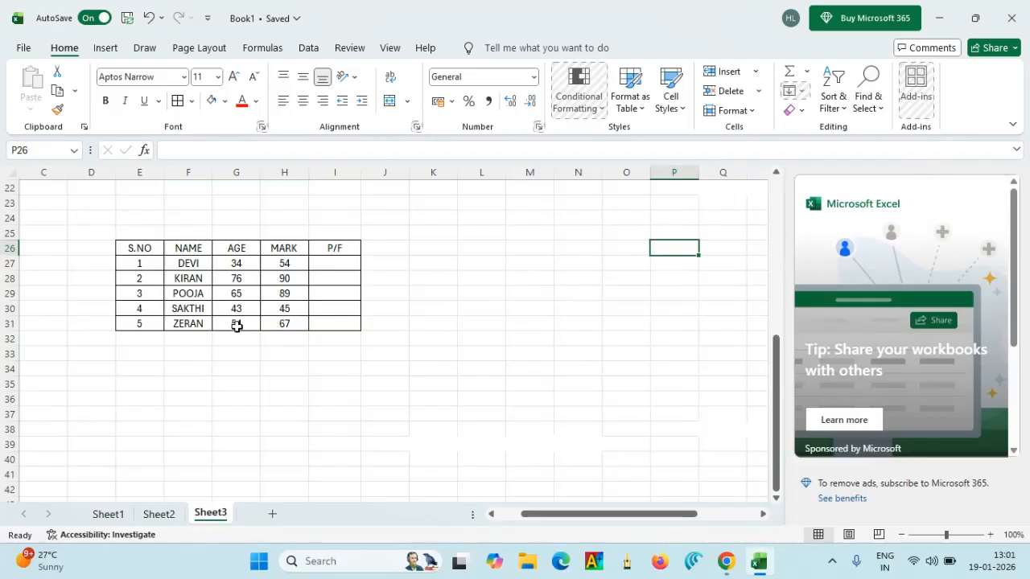
click(200, 267)
key(Right)
key(Right)
key(Right)
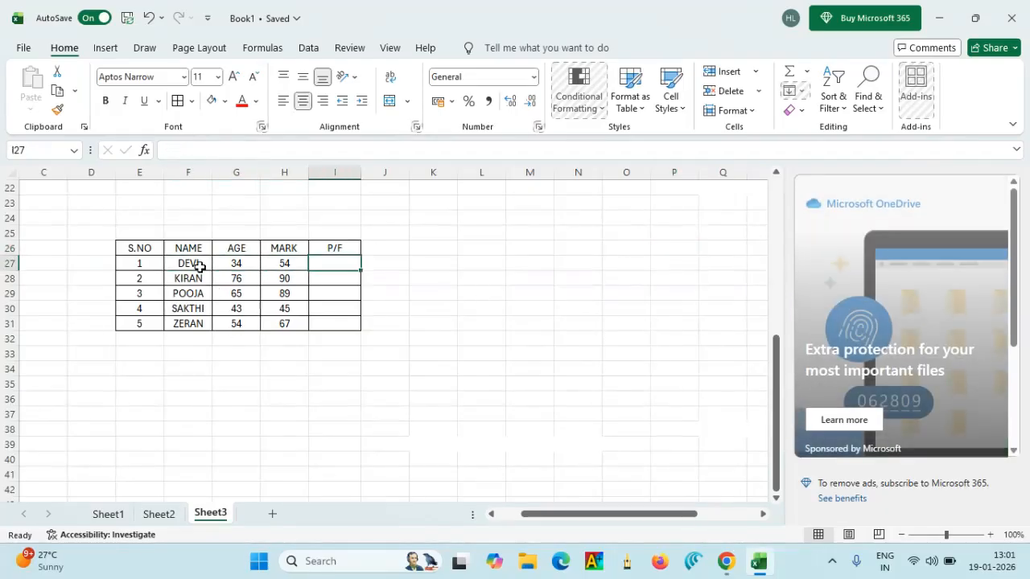
click(312, 396)
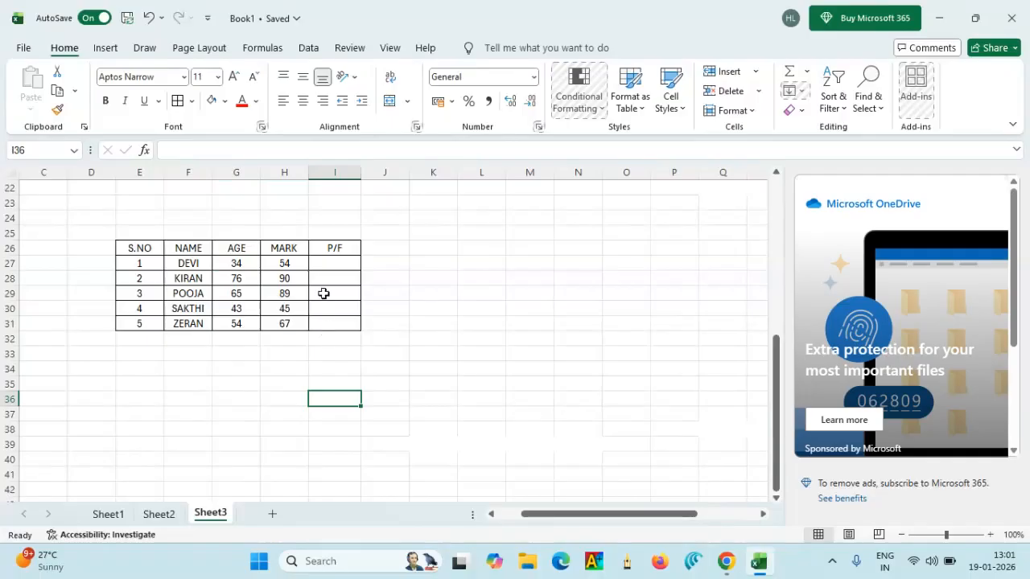
drag(292, 254, 292, 335)
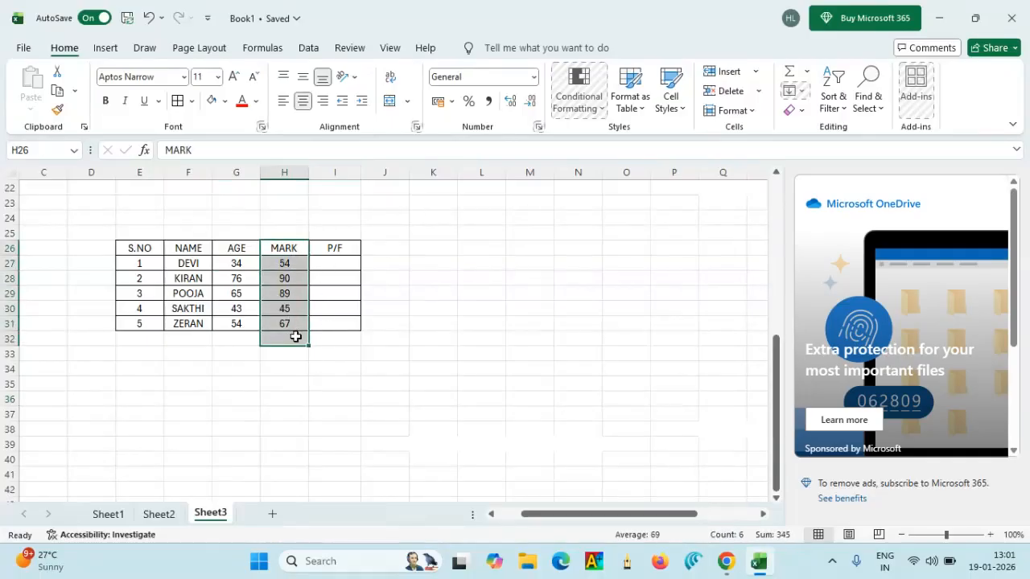
Step: Enter the formula =IF(H27>=50,"P","F") in cell I27, the first row of the P/F column
click(332, 268)
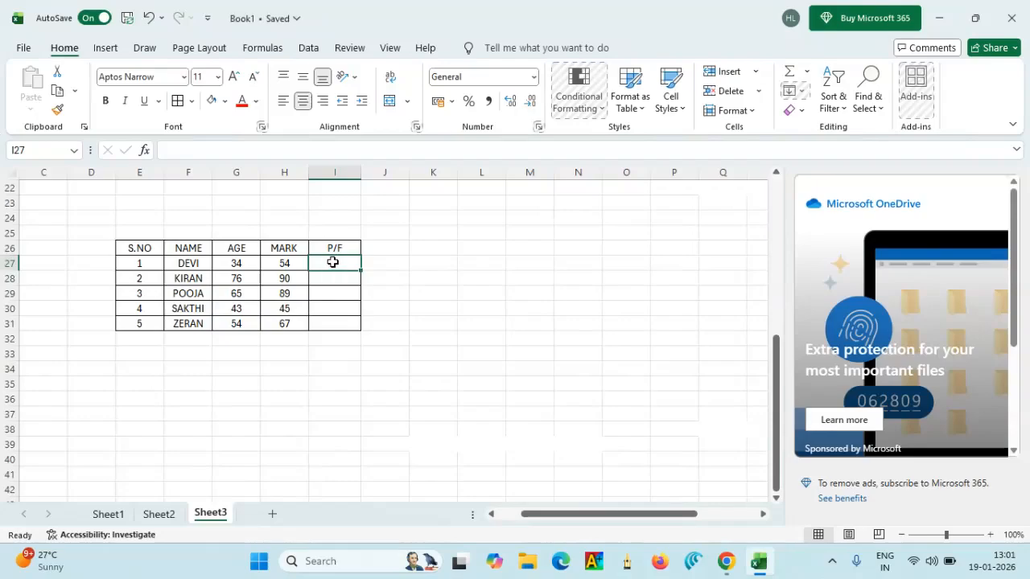
text(=)
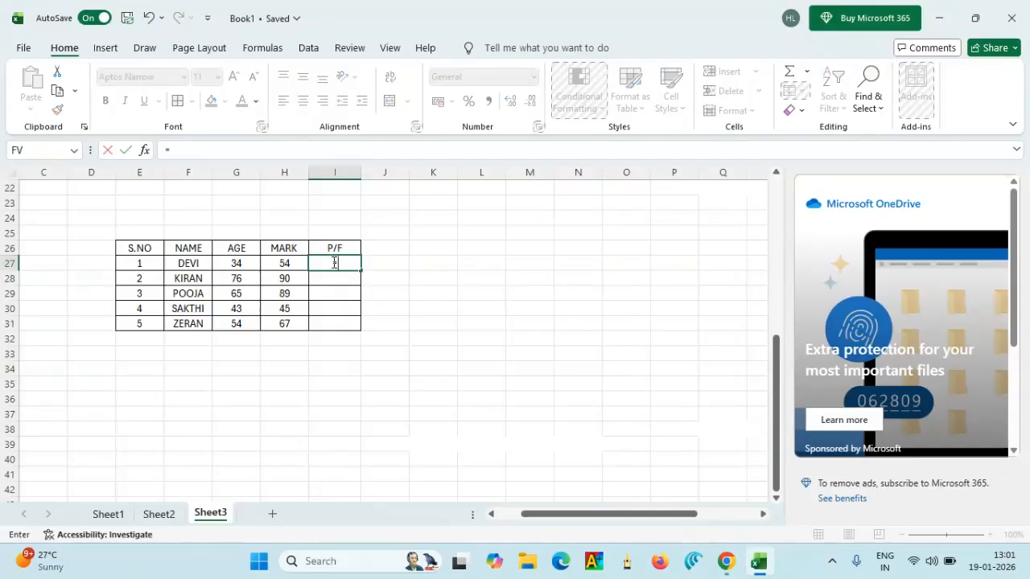
text(IF()
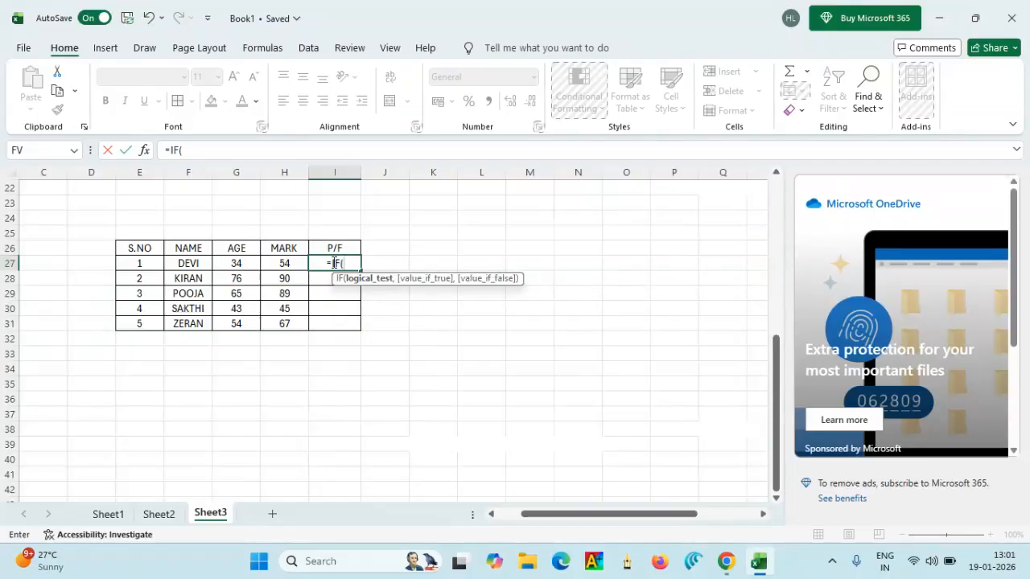
click(288, 268)
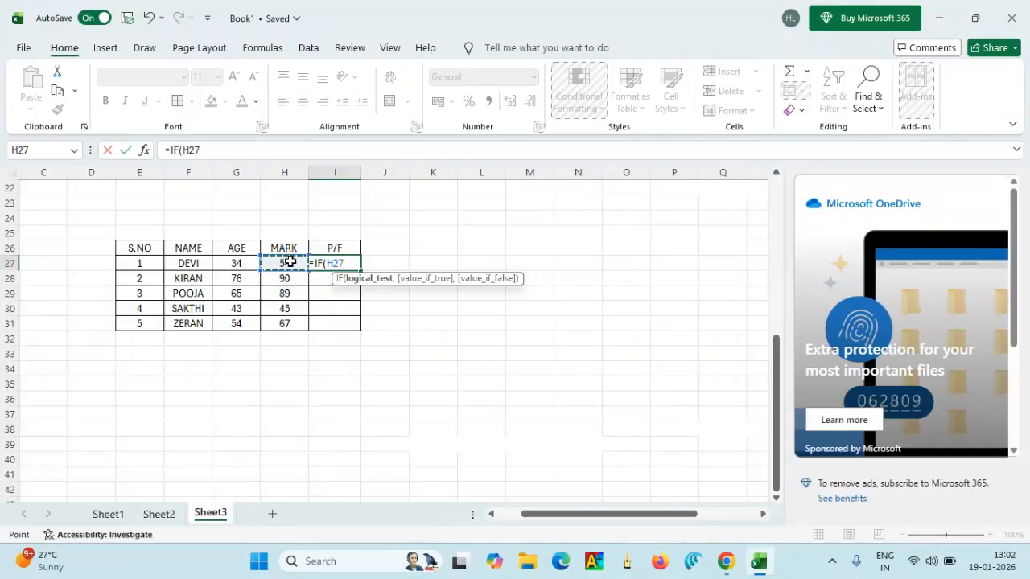
text(>=)
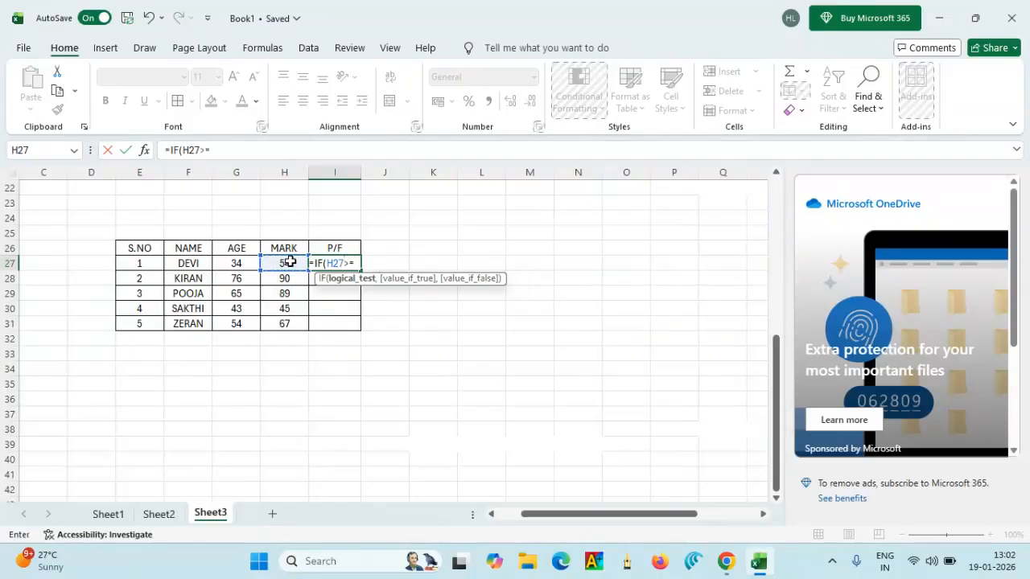
text(50)
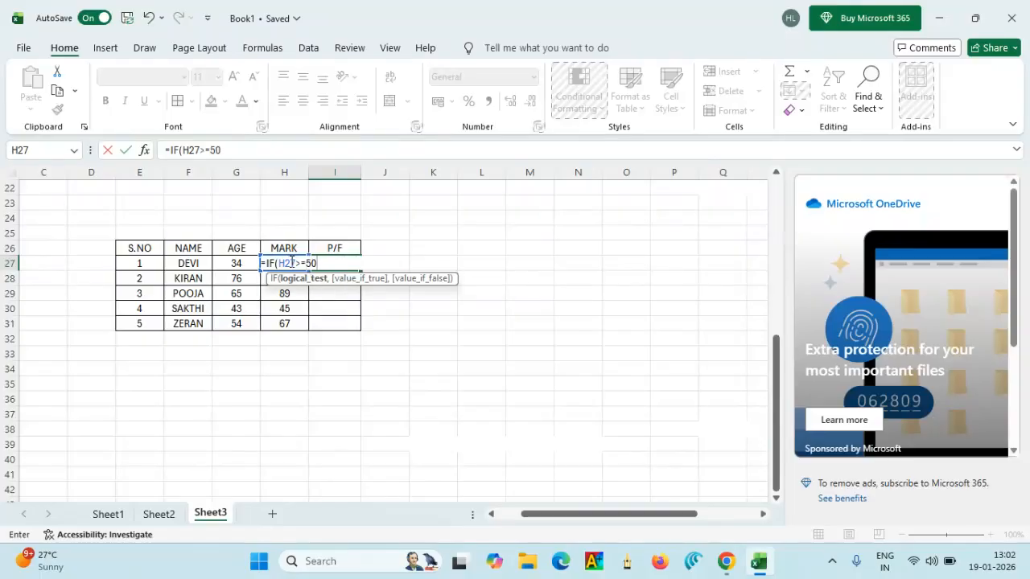
text(,"P")
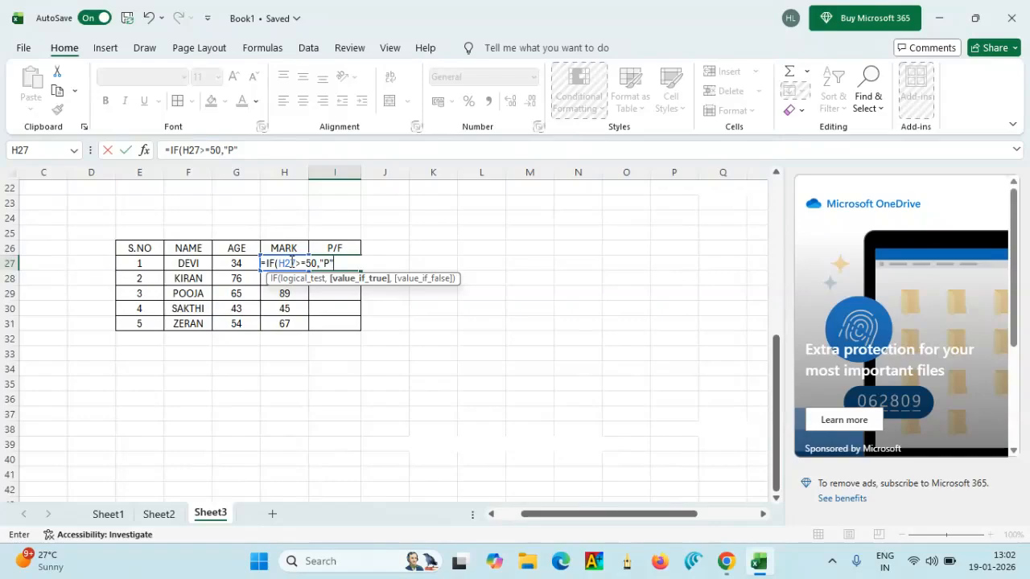
text(,)
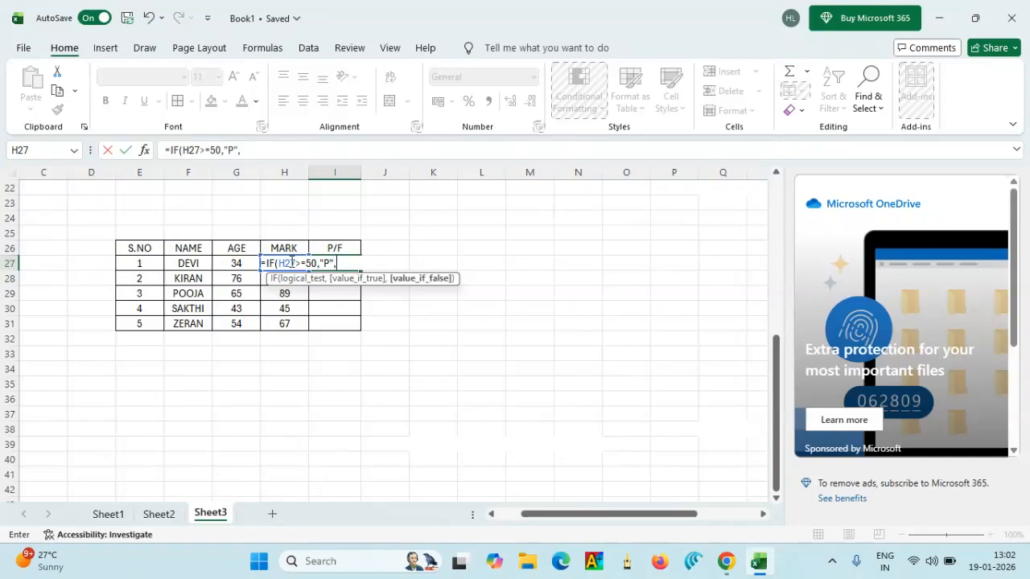
text("F"))
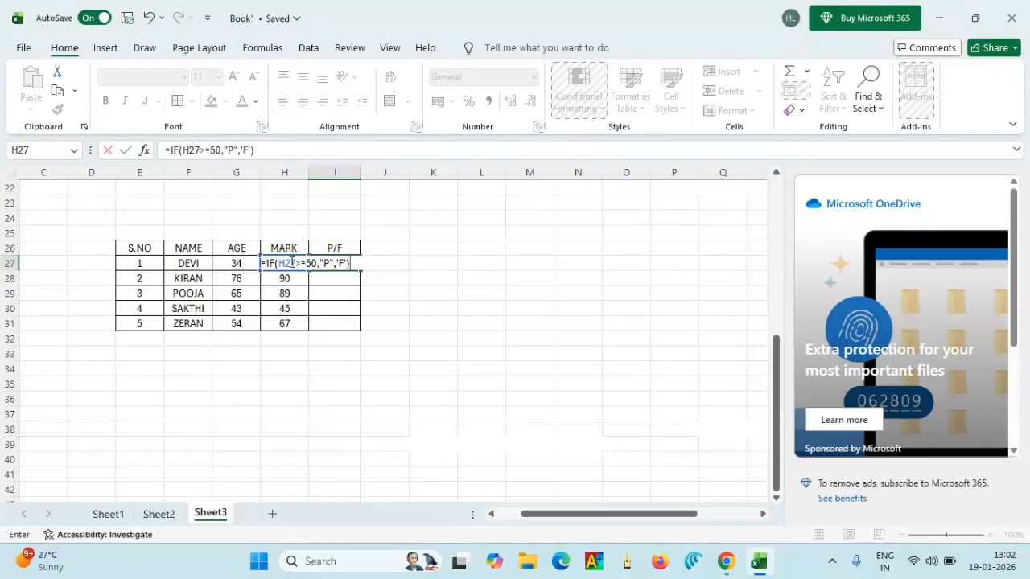
key(BackSpace)
key(BackSpace)
key(BackSpace)
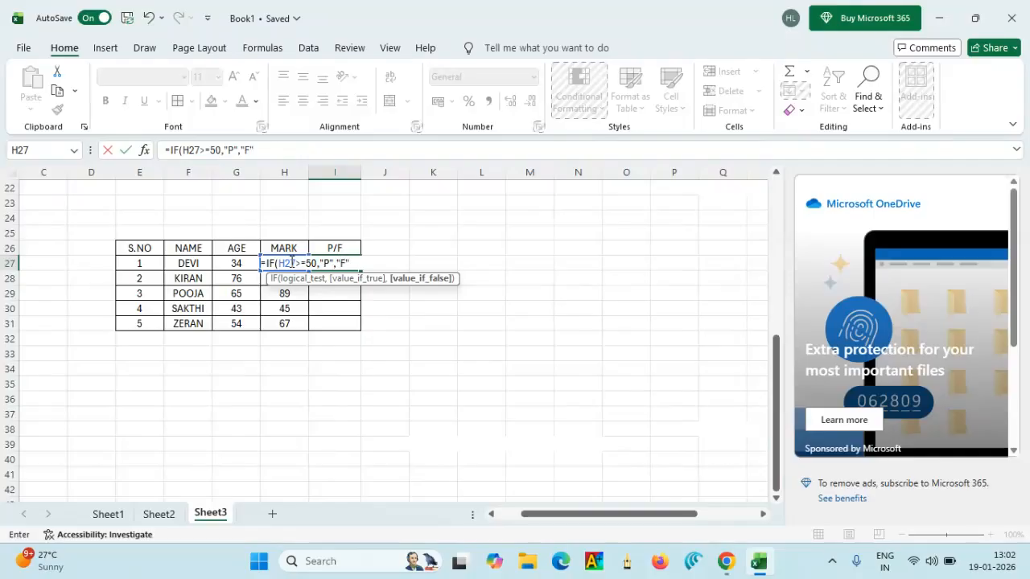
text(F"))
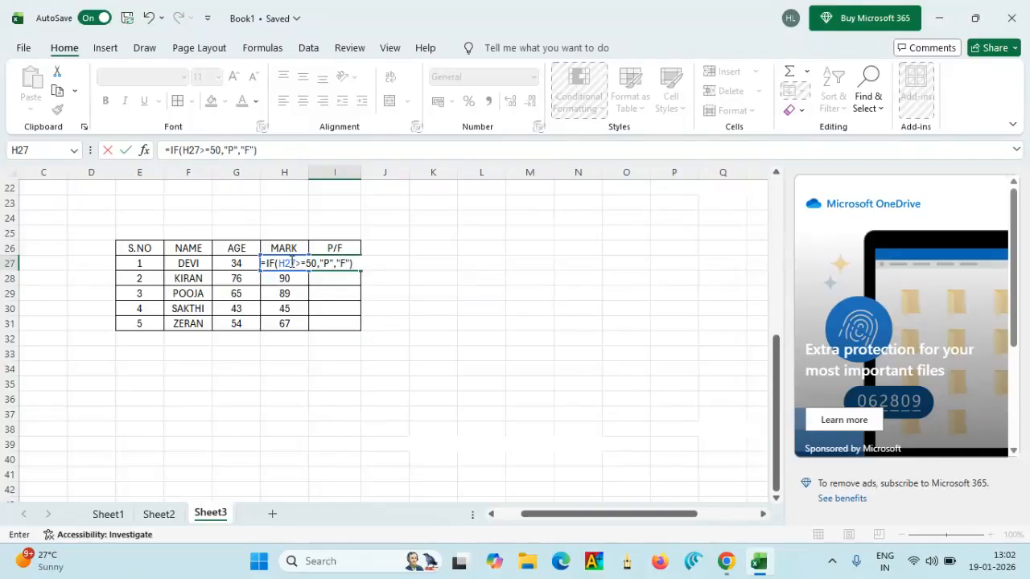
key(Return)
Step: Copy the pass/fail formula from I27 down the P/F column through I31
click(286, 263)
key(Right)
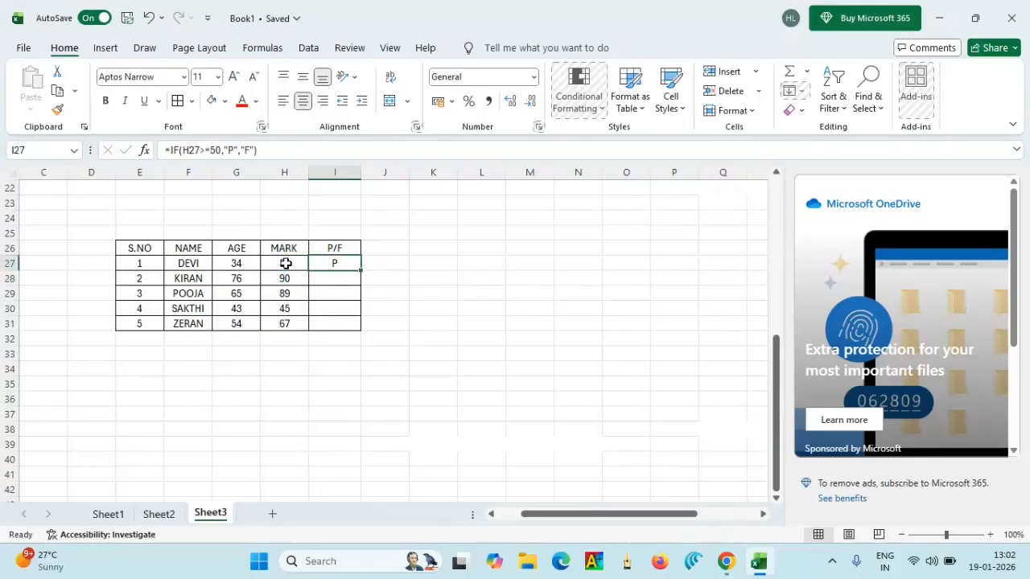
drag(359, 268, 359, 265)
drag(360, 270, 363, 338)
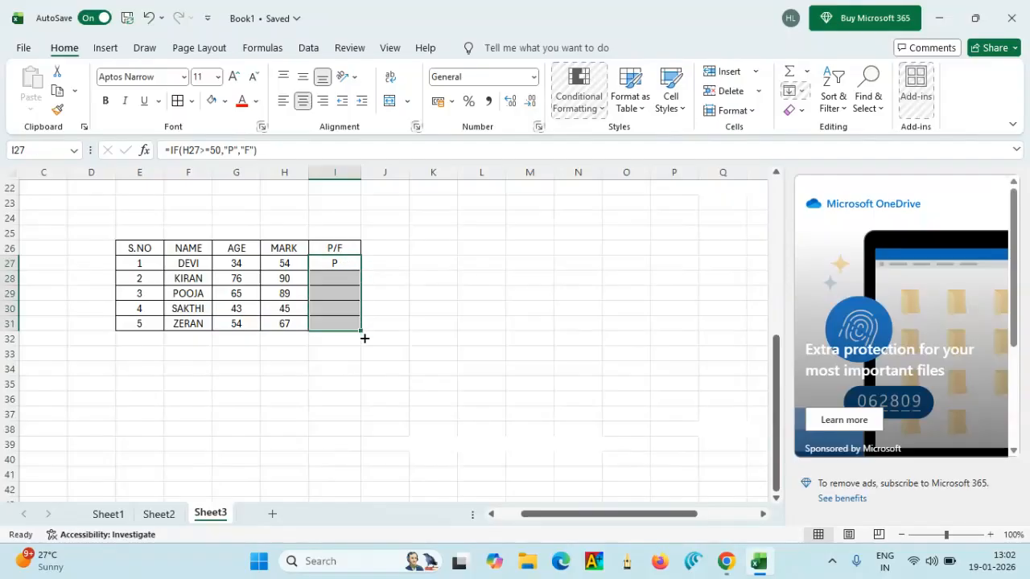
click(282, 309)
click(237, 310)
click(276, 309)
click(326, 310)
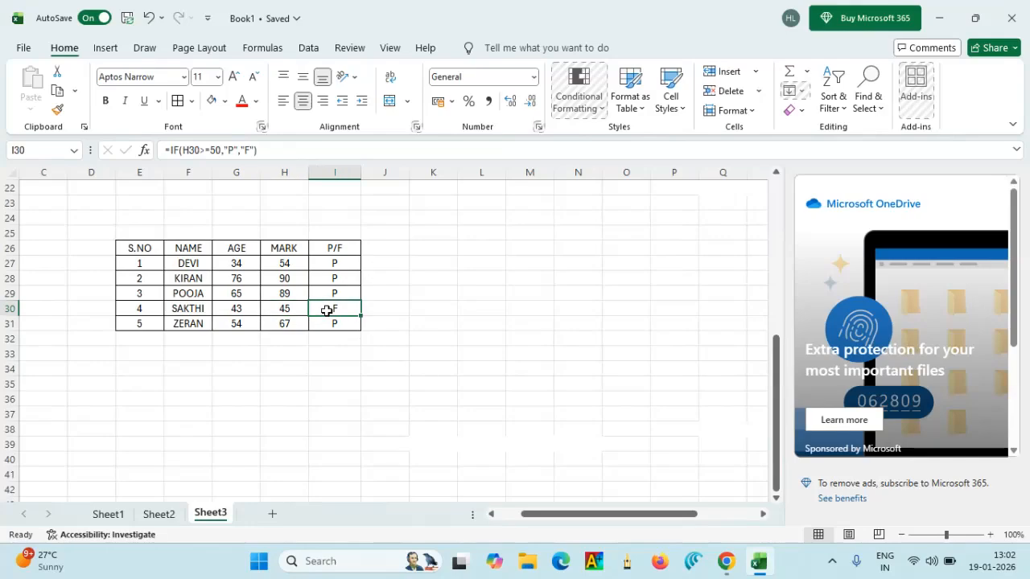
click(555, 370)
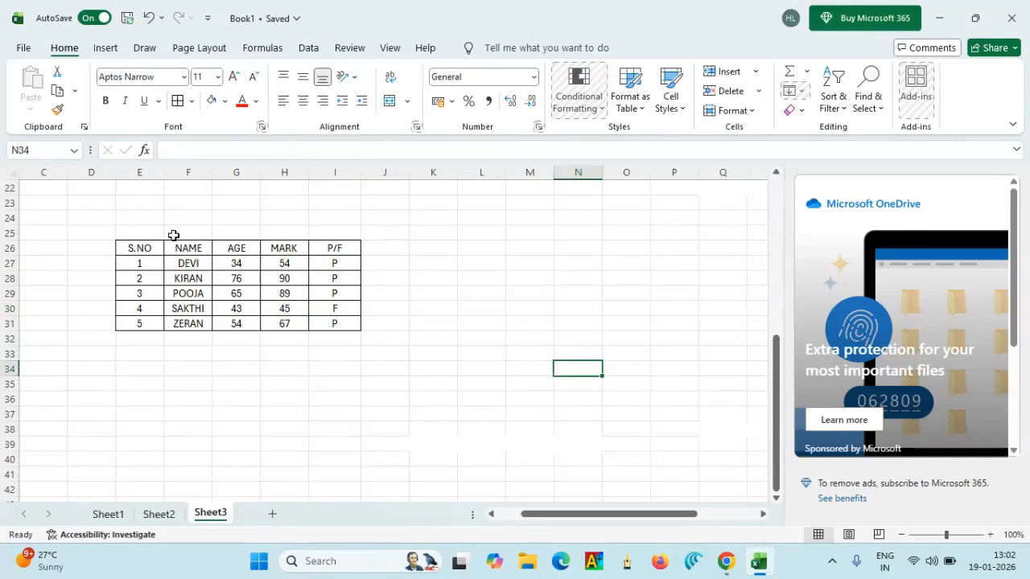
click(428, 263)
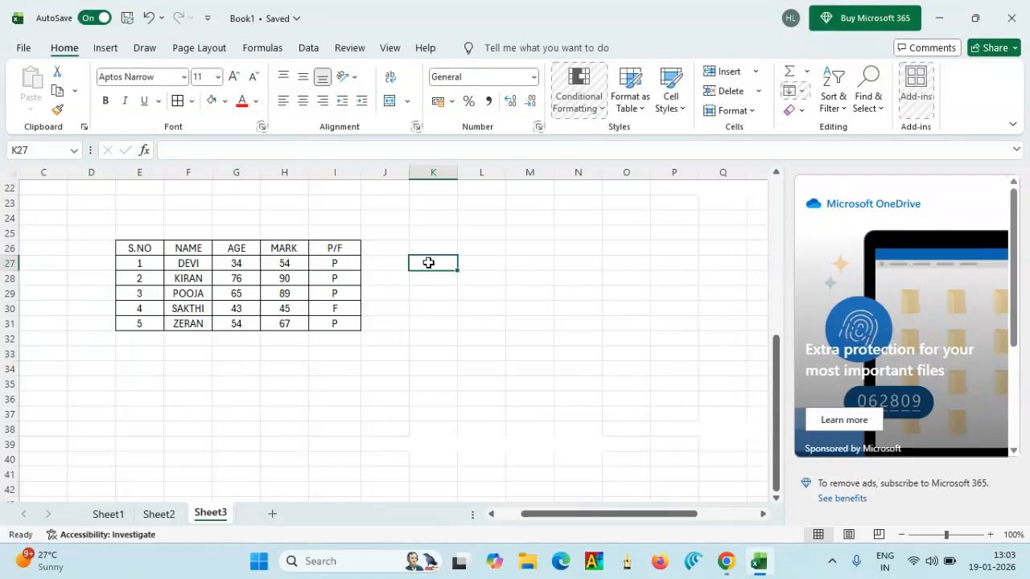
Step: Fill the table's header row E26:I26 with a medium green theme color
drag(129, 248, 336, 248)
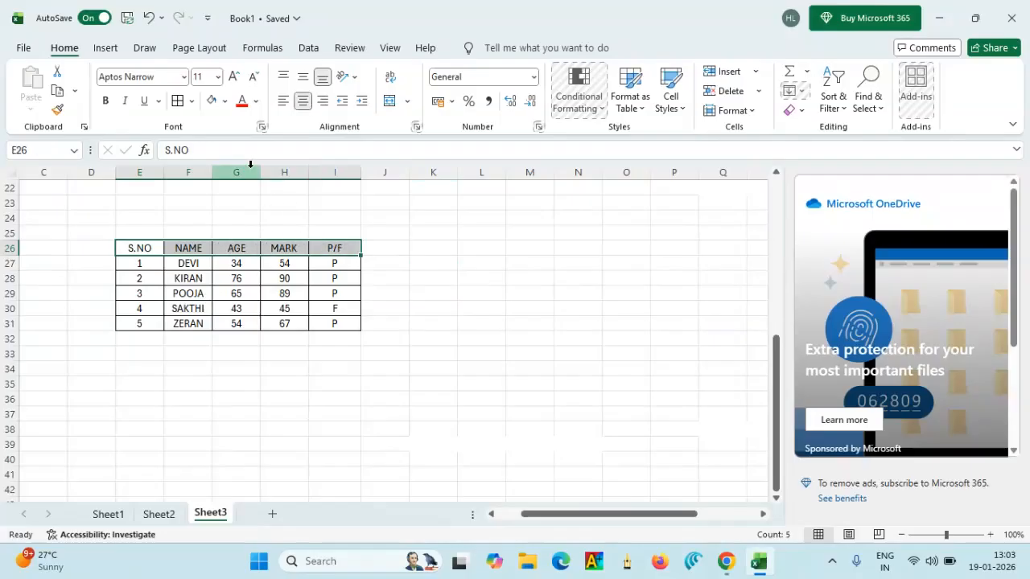
click(225, 104)
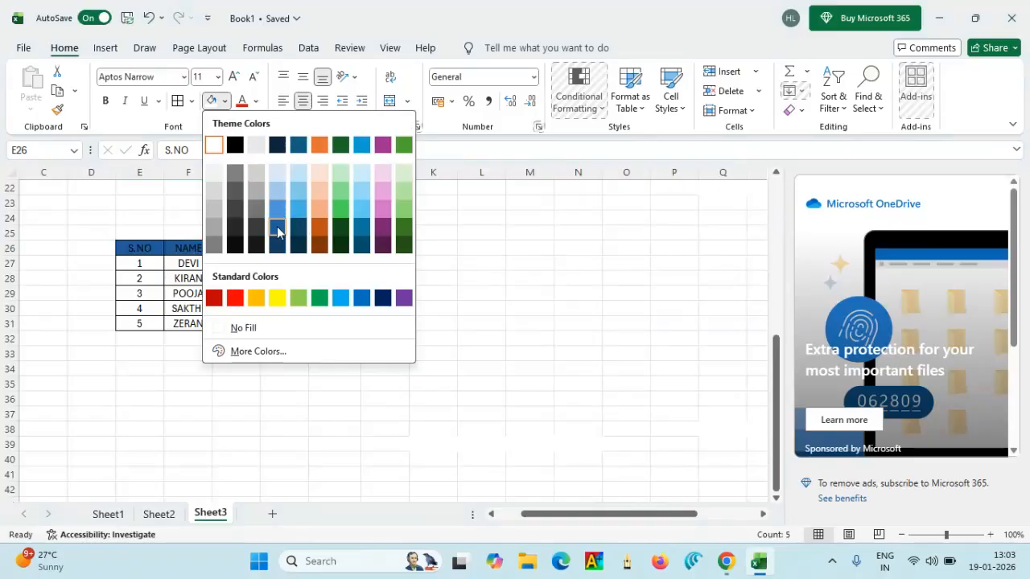
click(338, 211)
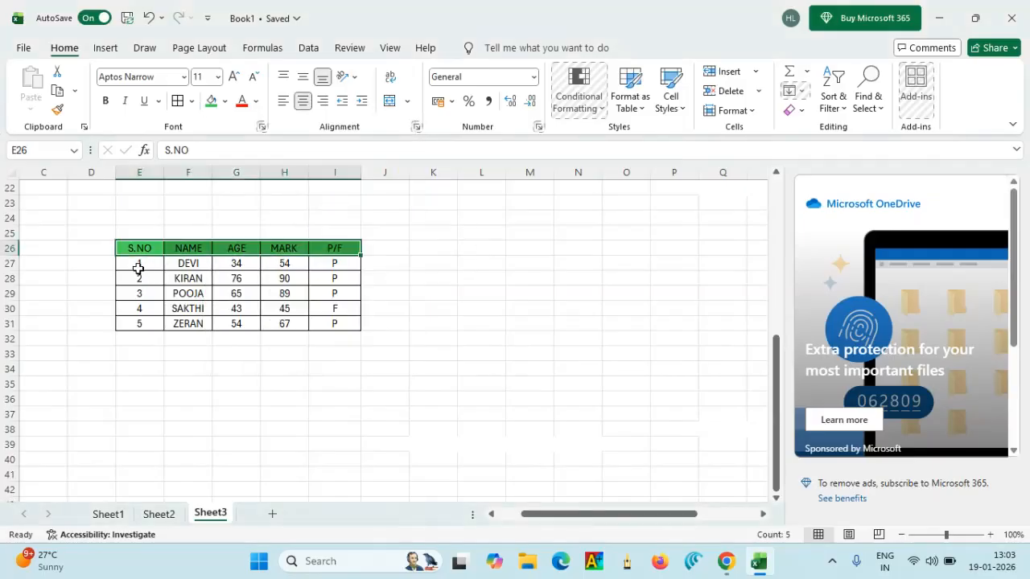
Step: Fill the table's data rows E27:I31 with a light green theme color
drag(138, 268, 371, 325)
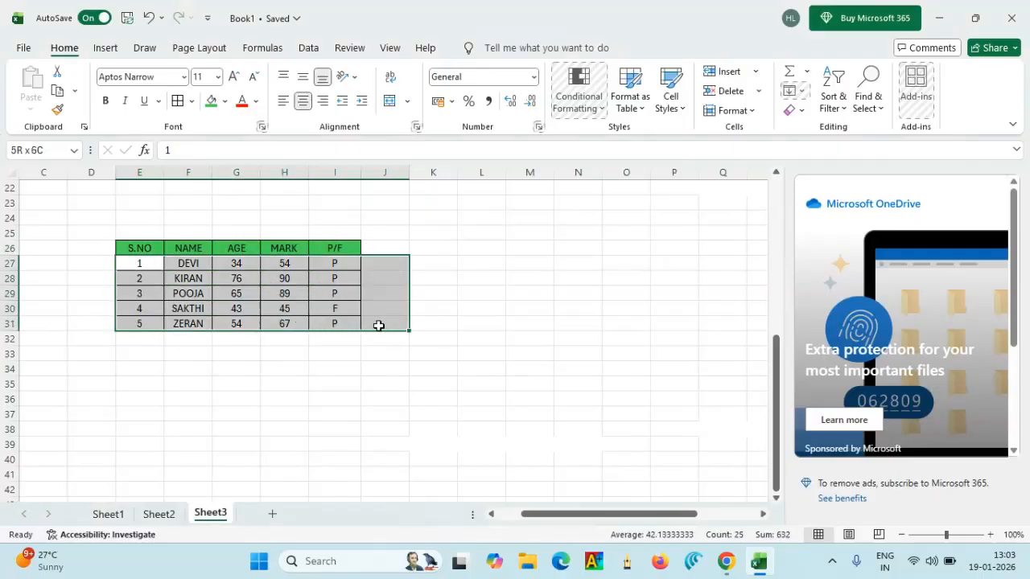
drag(287, 199, 344, 318)
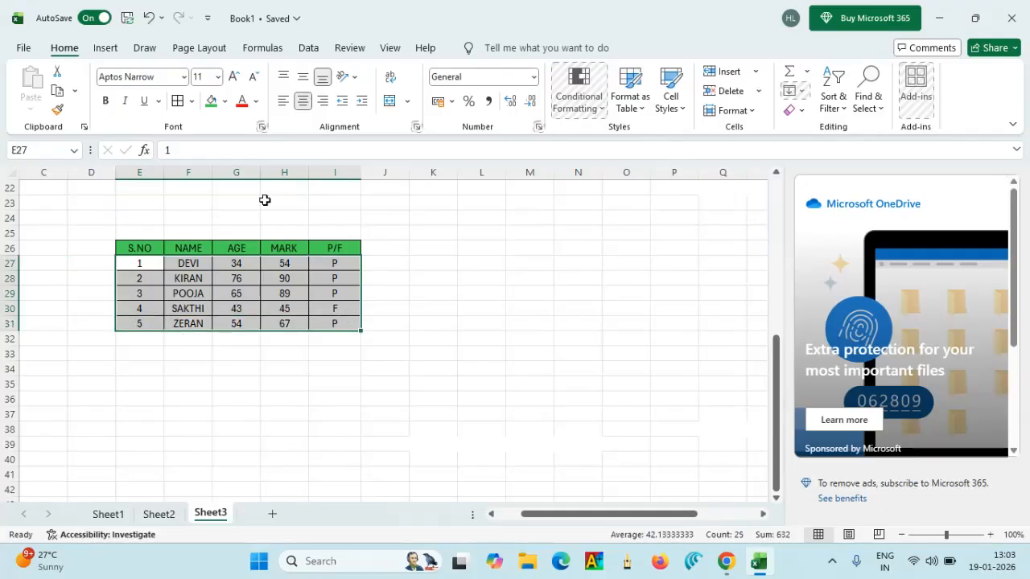
click(224, 102)
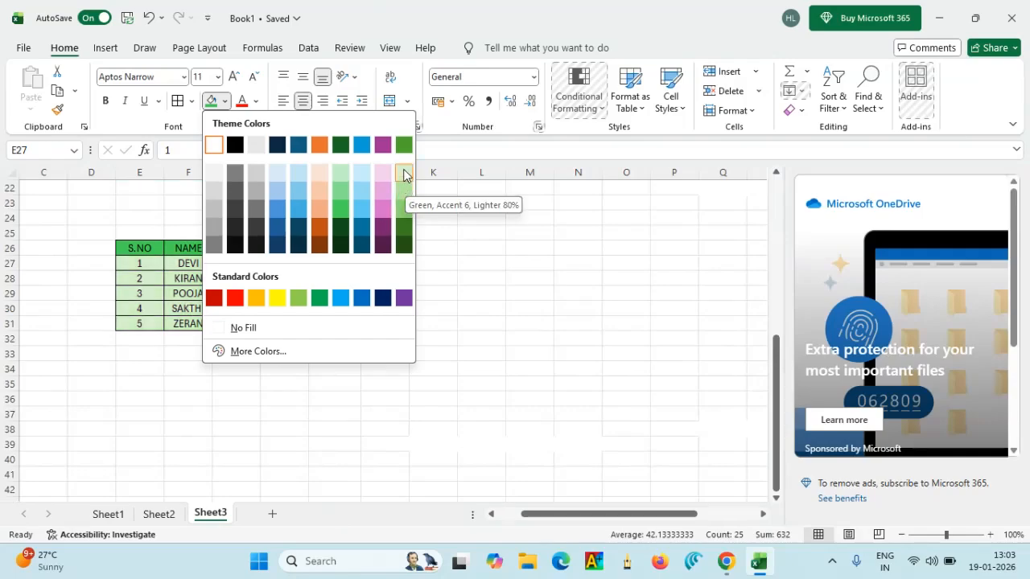
click(339, 175)
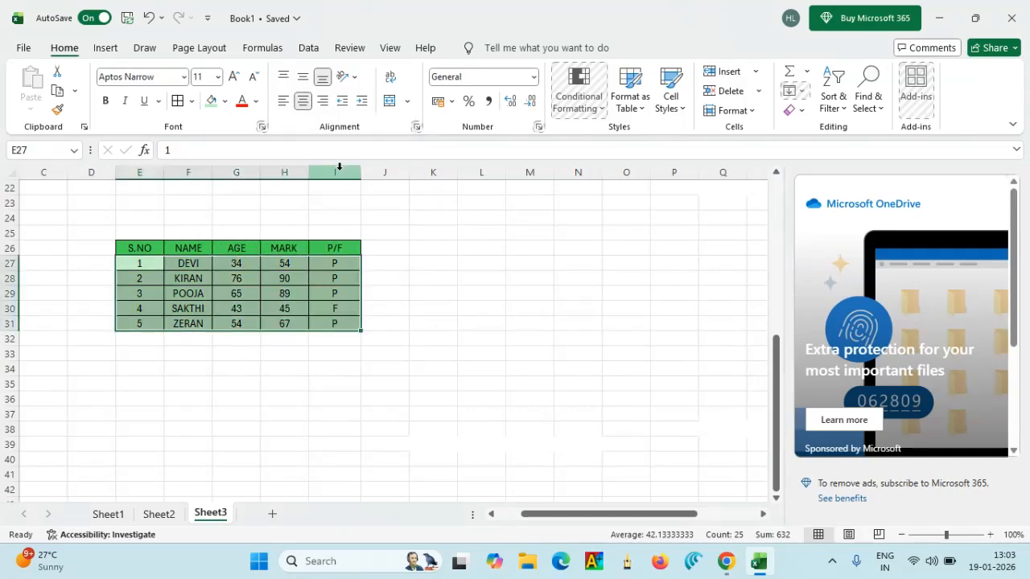
click(464, 291)
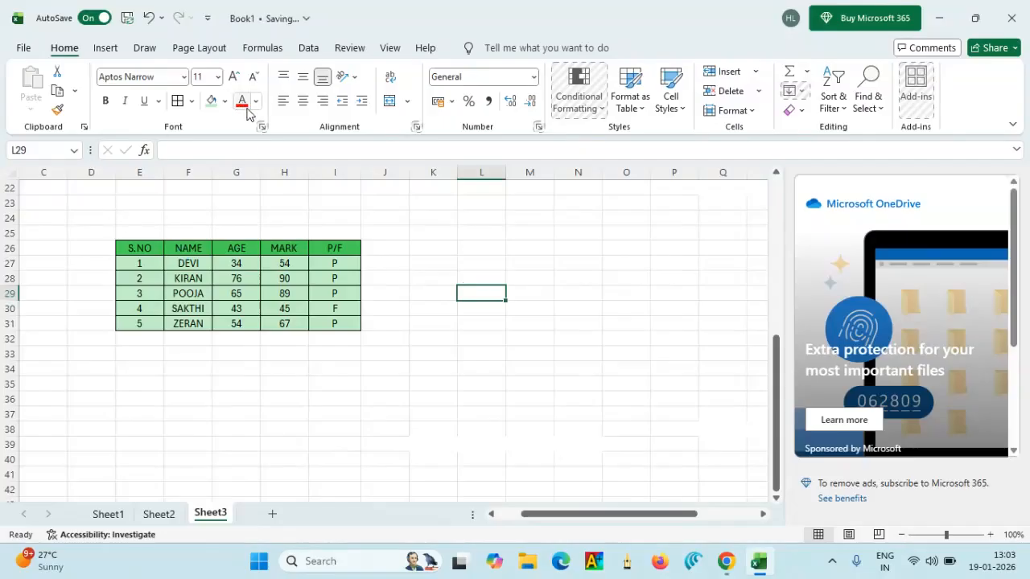
Step: Set the font color of the table's header row E26:I26 to the standard dark red
click(144, 249)
drag(144, 249, 316, 248)
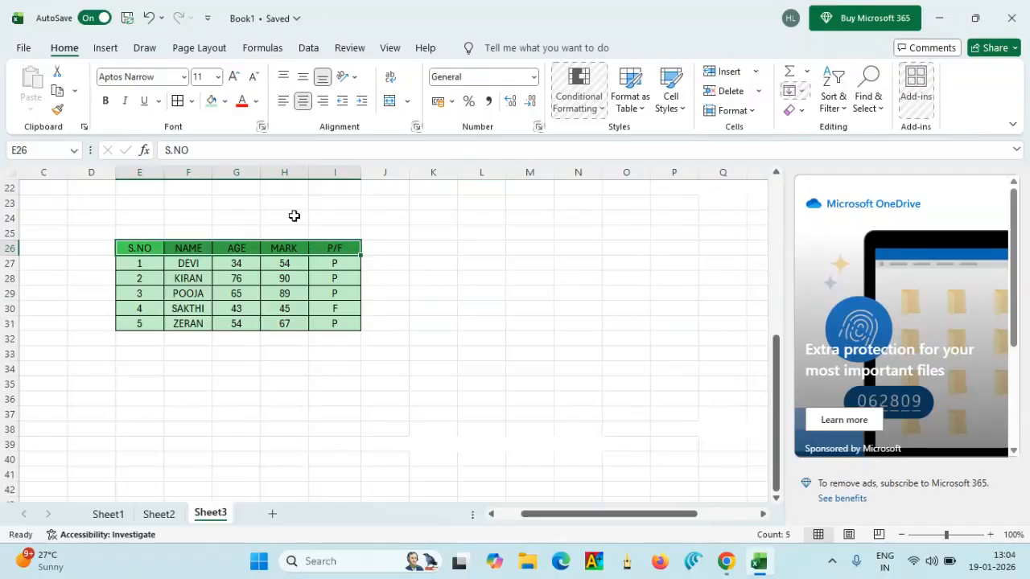
click(256, 105)
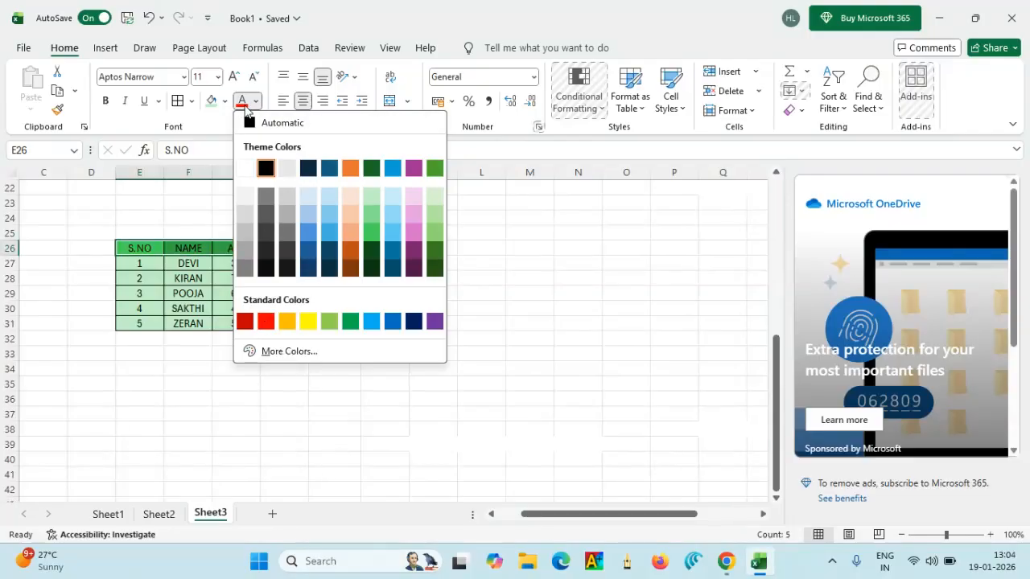
click(244, 323)
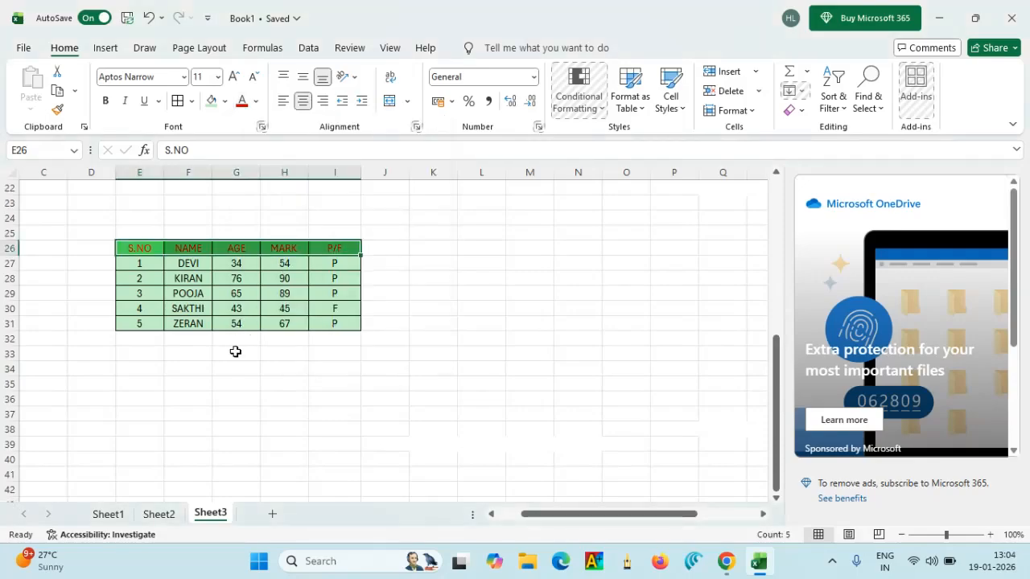
click(296, 407)
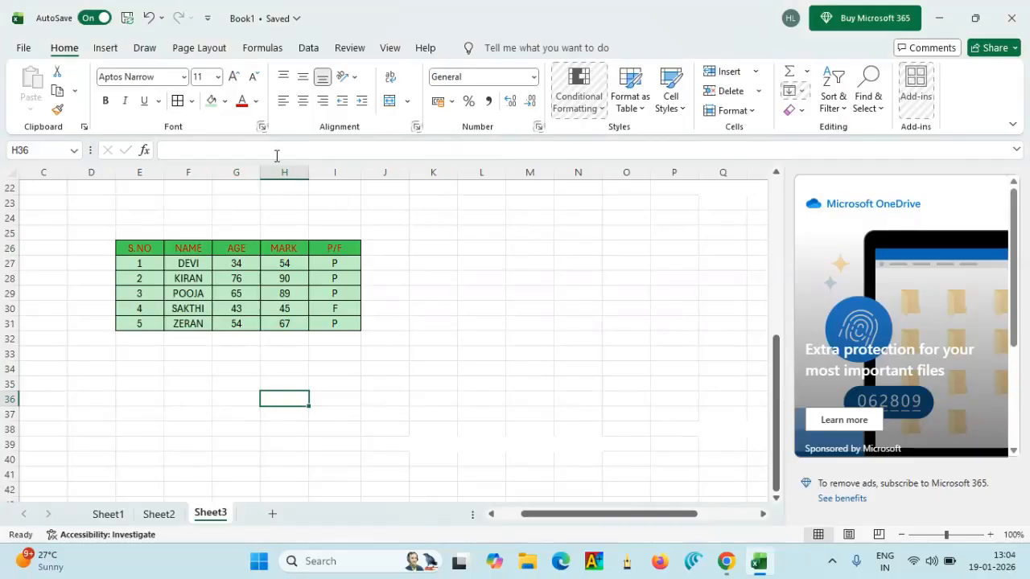
Step: Examine the column, pie, scatter and line chart types available for insertion
click(110, 50)
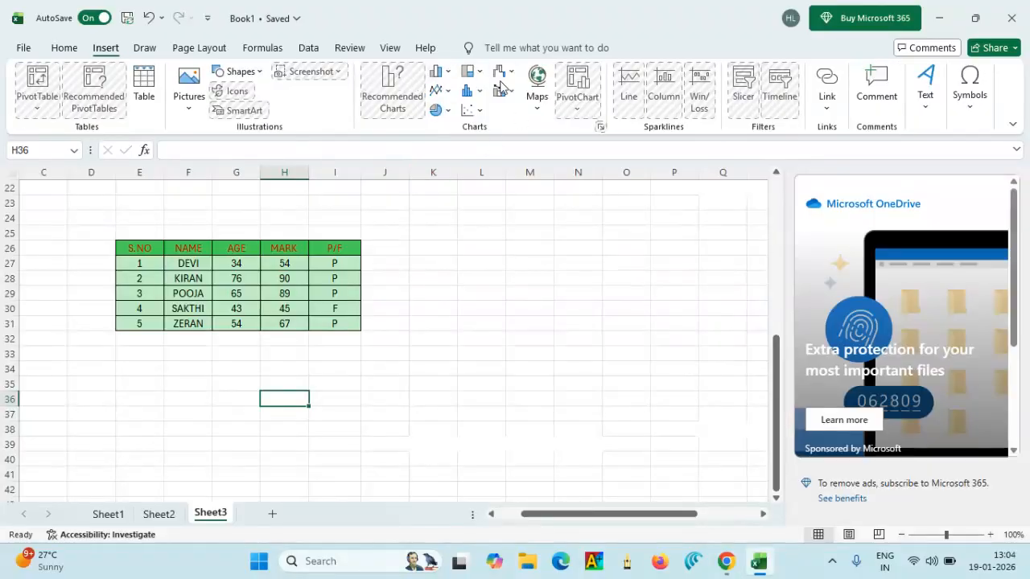
click(447, 74)
click(402, 207)
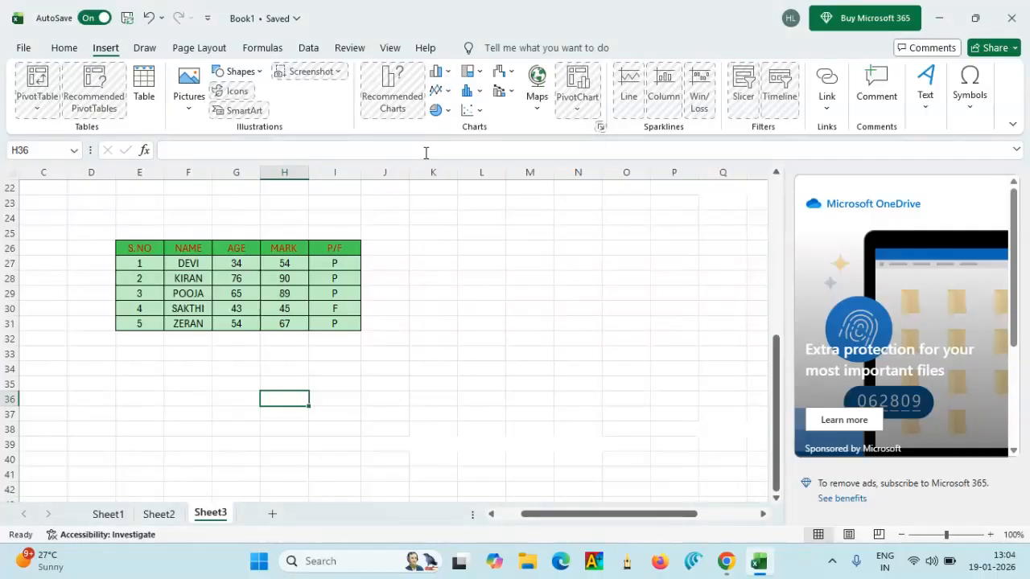
click(447, 111)
click(396, 203)
click(475, 111)
click(443, 227)
click(439, 90)
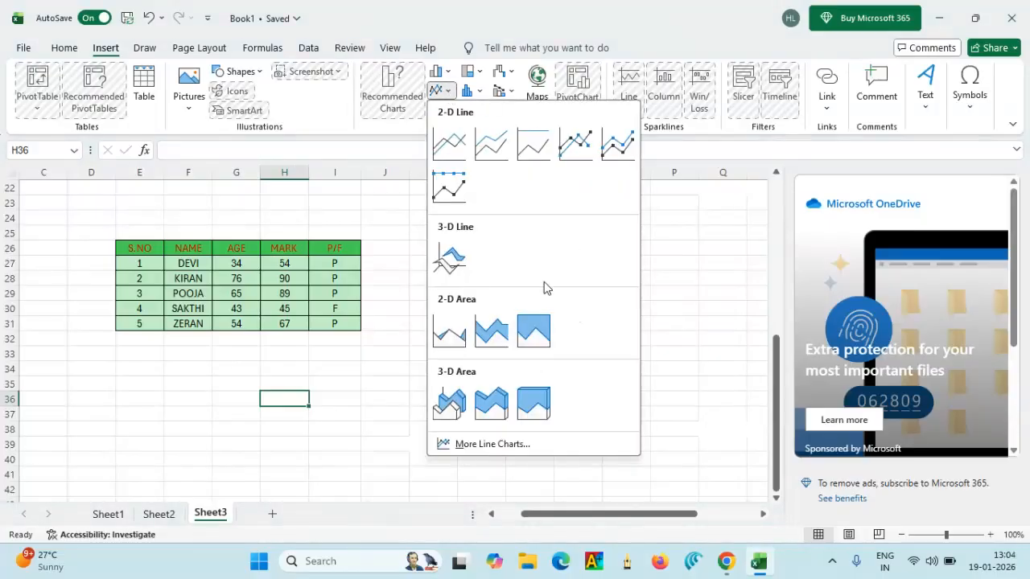
click(704, 274)
click(452, 354)
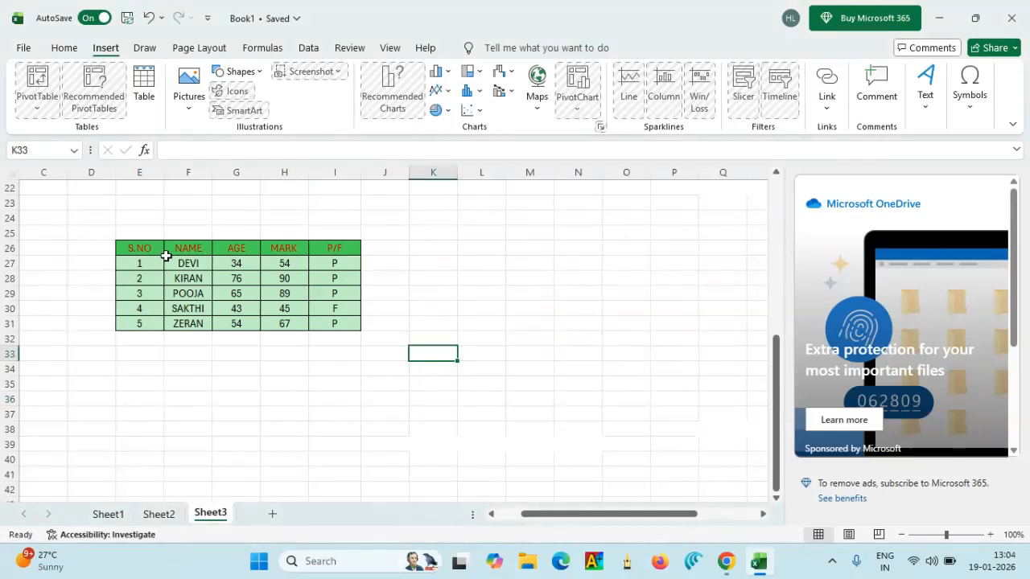
click(449, 263)
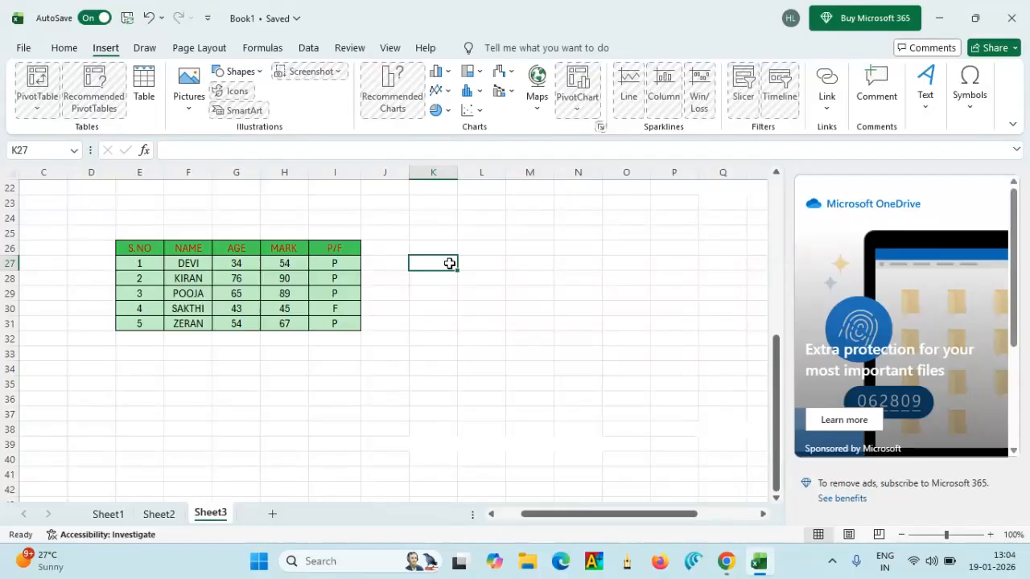
Step: Insert a 3-D Column chart from the NAME and AGE columns (F26:G31)
drag(188, 248, 239, 321)
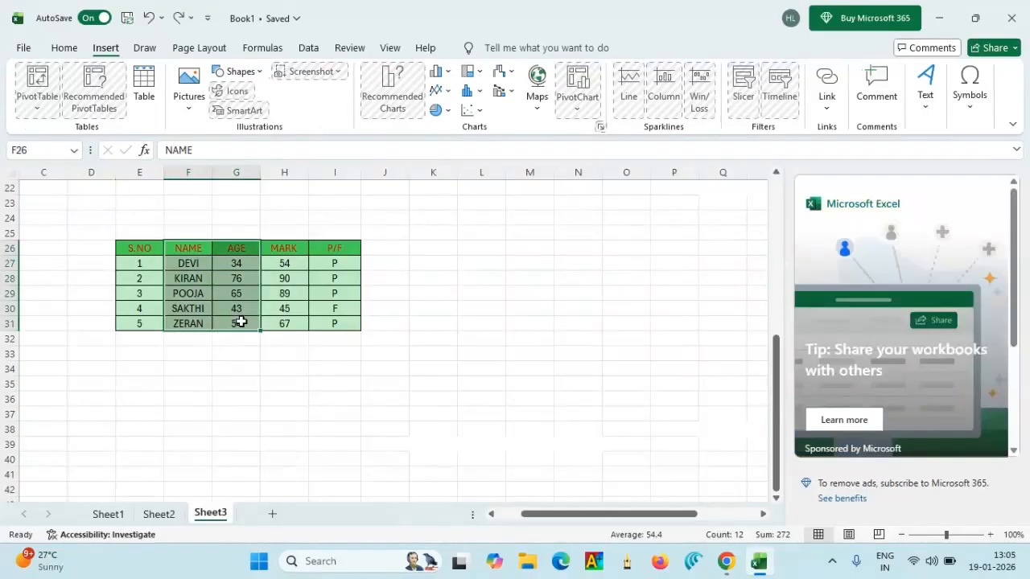
click(448, 75)
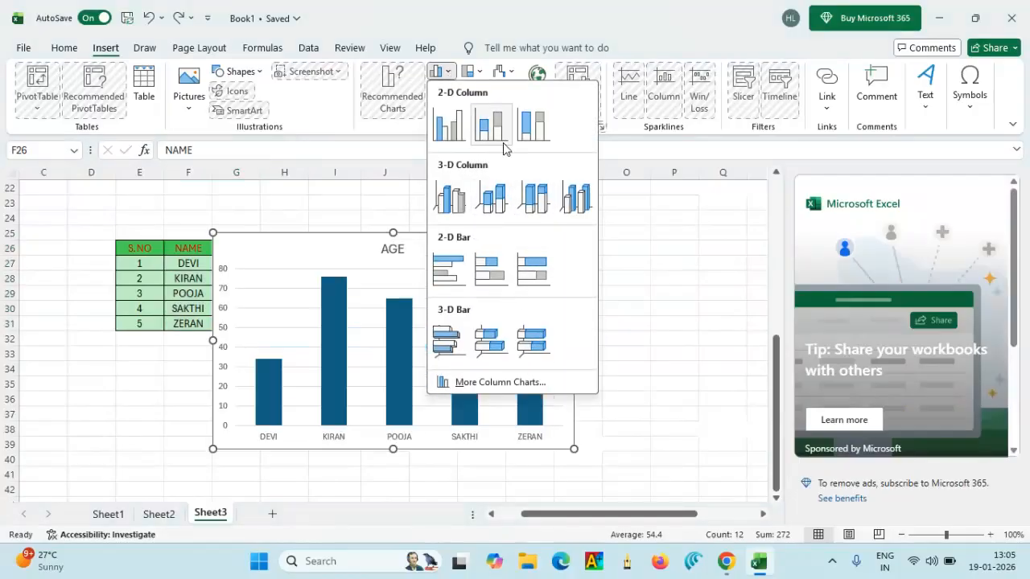
click(578, 195)
click(636, 329)
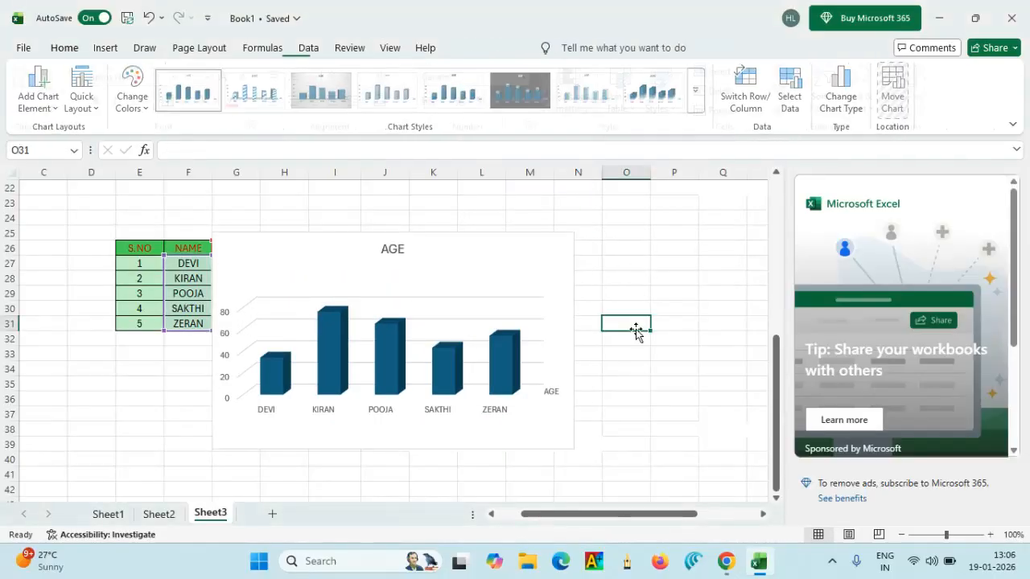
Step: Move the AGE column chart off the table to the empty cells beside the P/F column
click(455, 303)
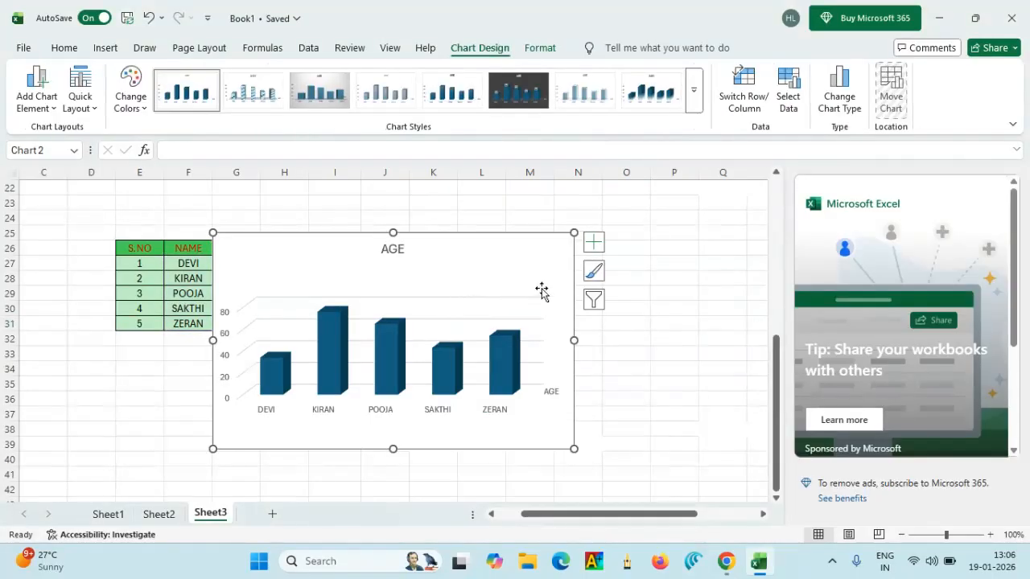
click(458, 288)
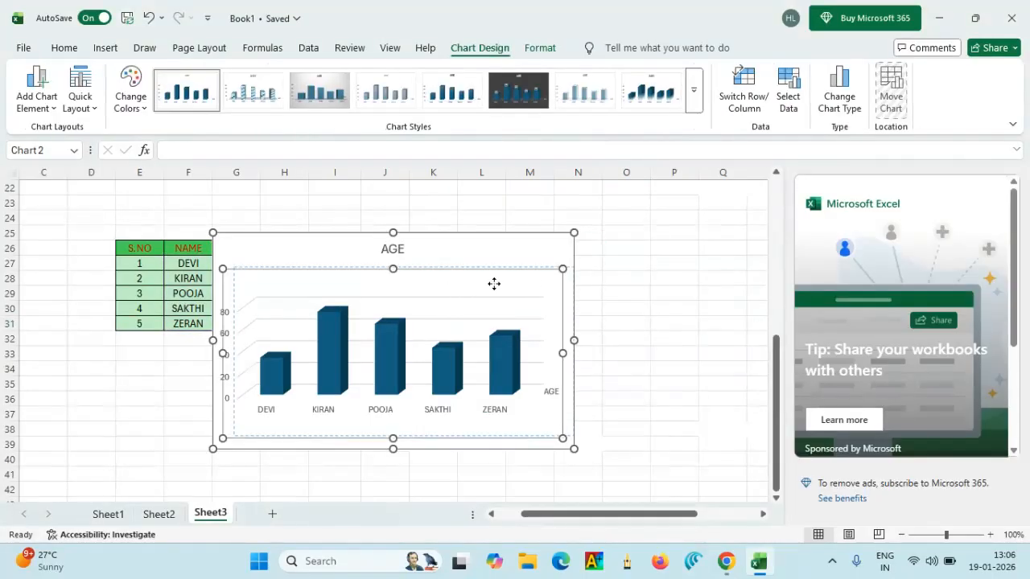
key(Escape)
drag(465, 250, 620, 245)
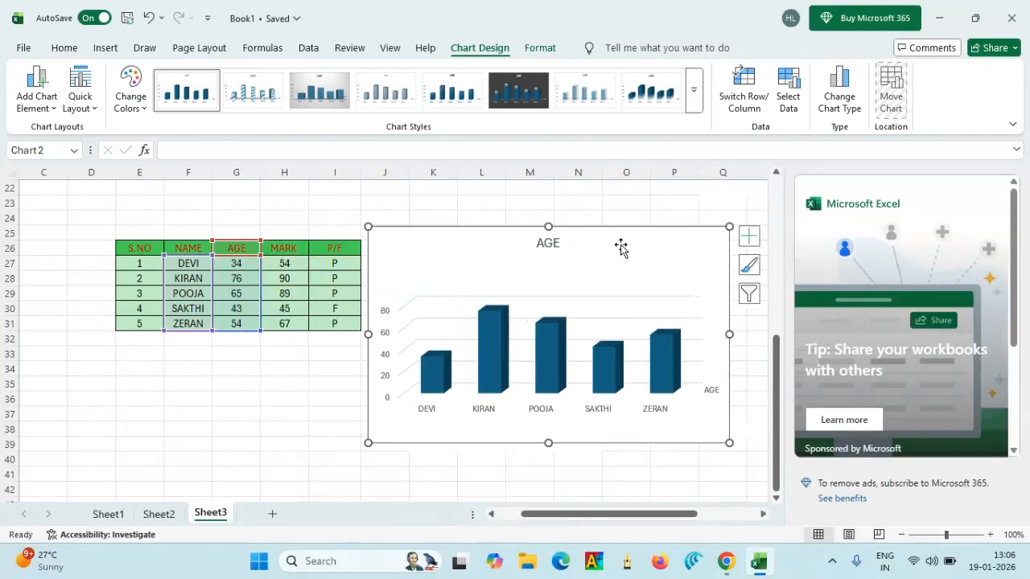
Step: Browse the chart styles and apply the one with translucent, outlined columns to the AGE chart
click(749, 266)
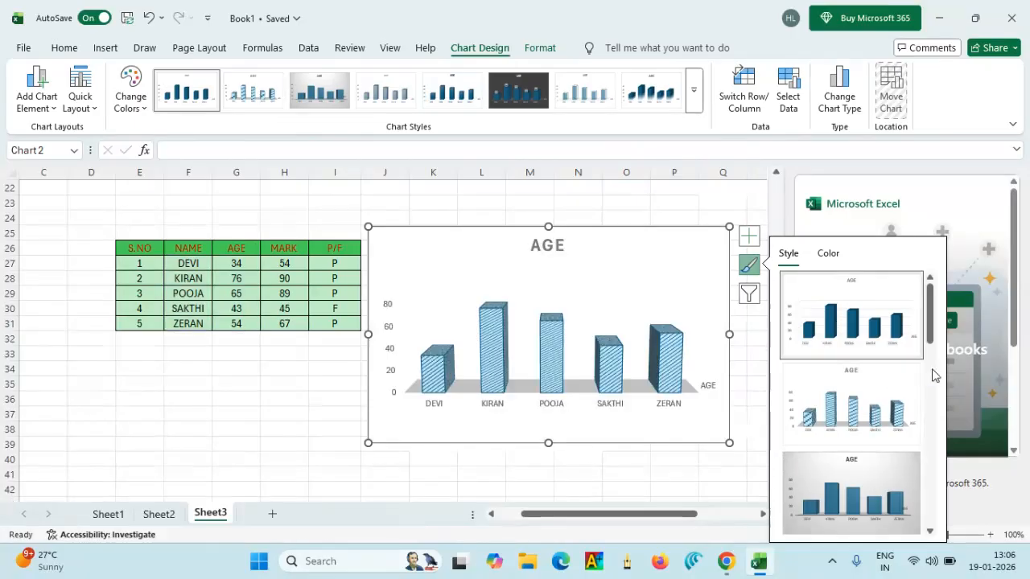
scroll(933, 376, down, 3)
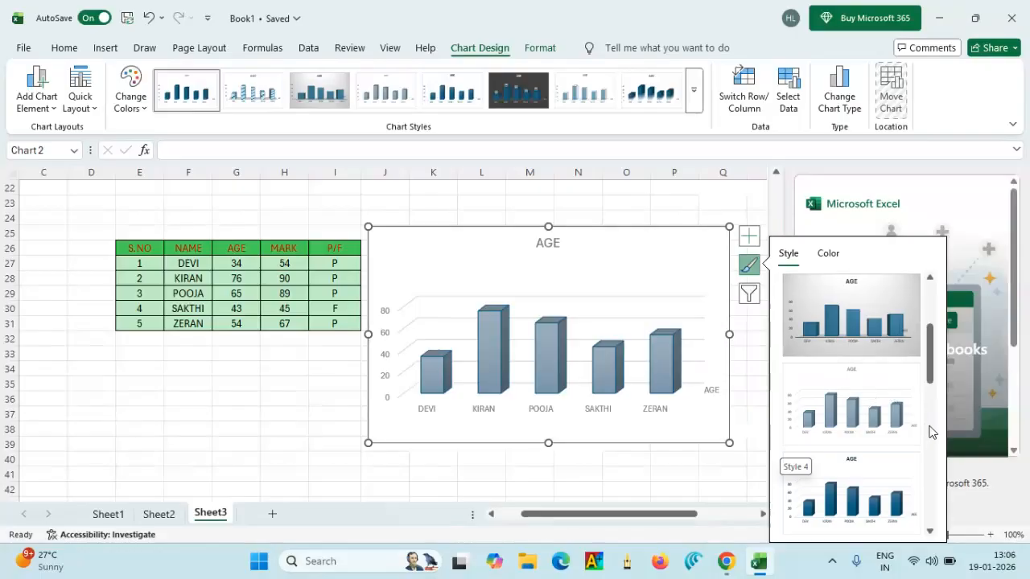
scroll(930, 432, down, 3)
click(902, 423)
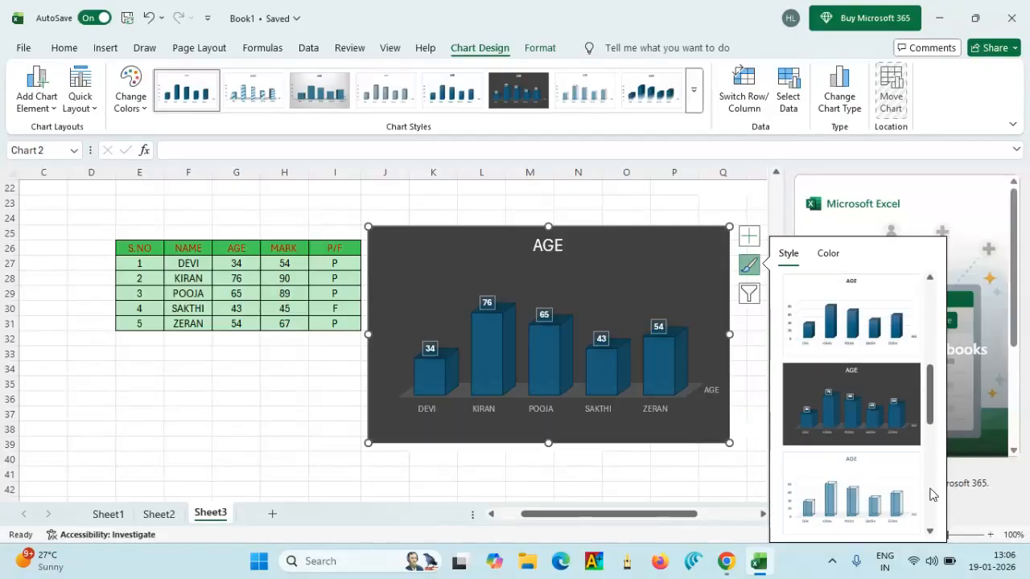
scroll(930, 491, down, 2)
click(857, 326)
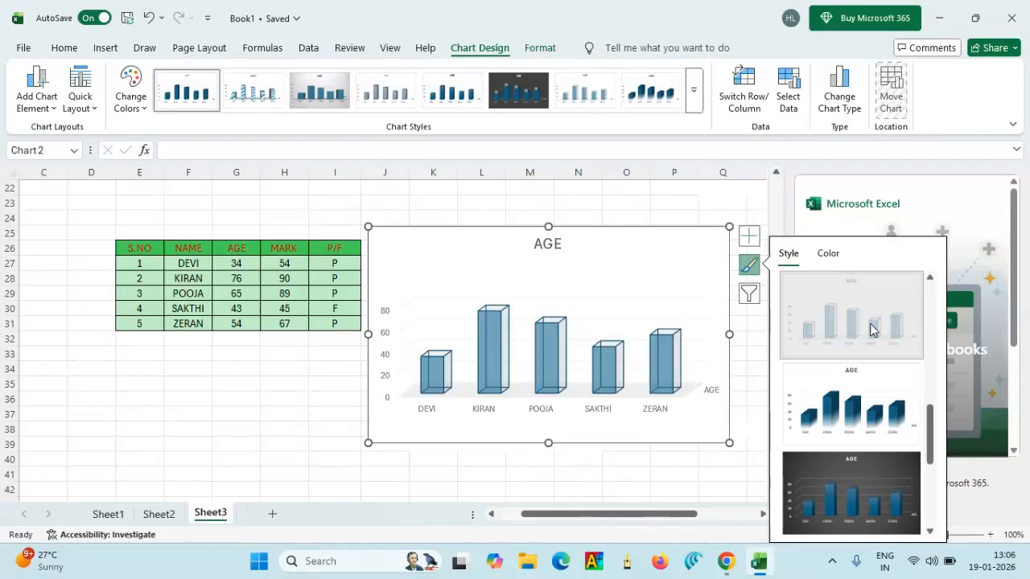
Step: Filter the first student's category out of the AGE column chart and delete the chart
click(749, 294)
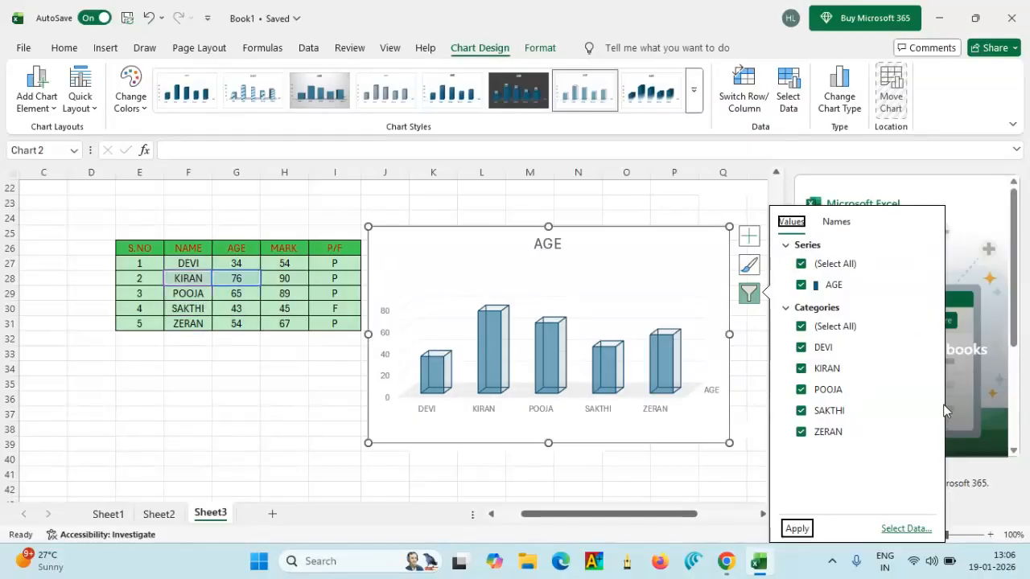
click(801, 347)
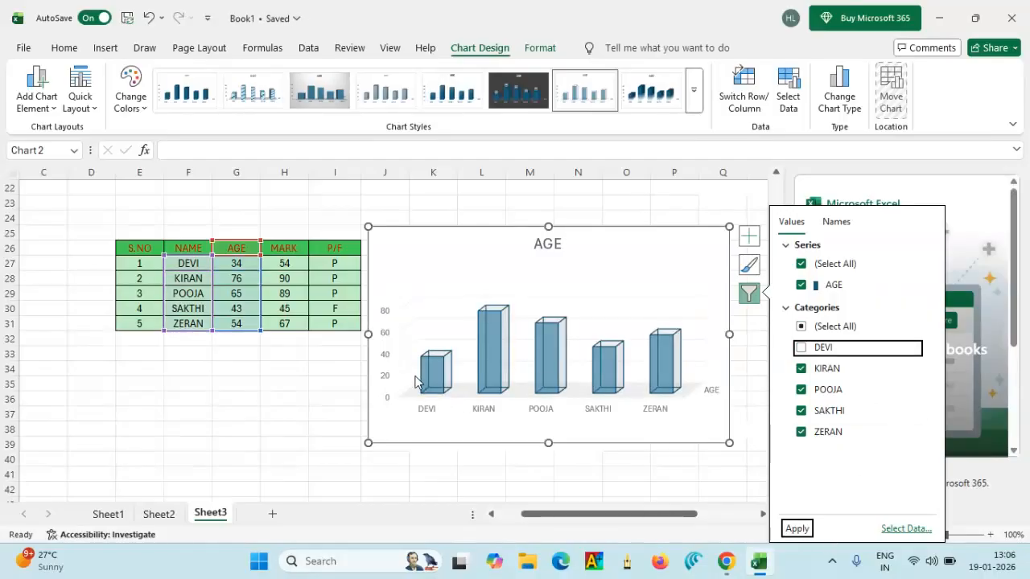
click(797, 528)
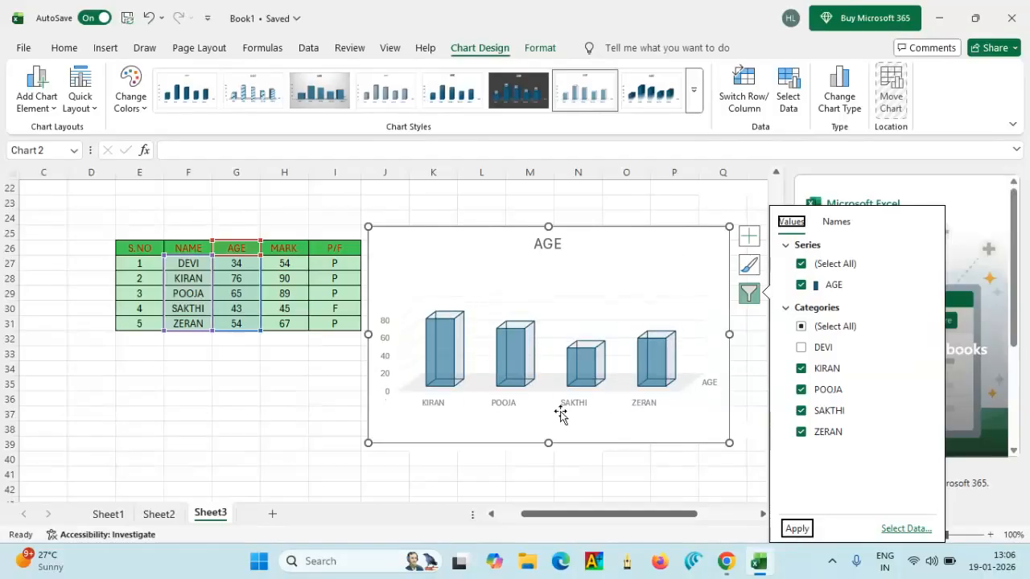
click(603, 257)
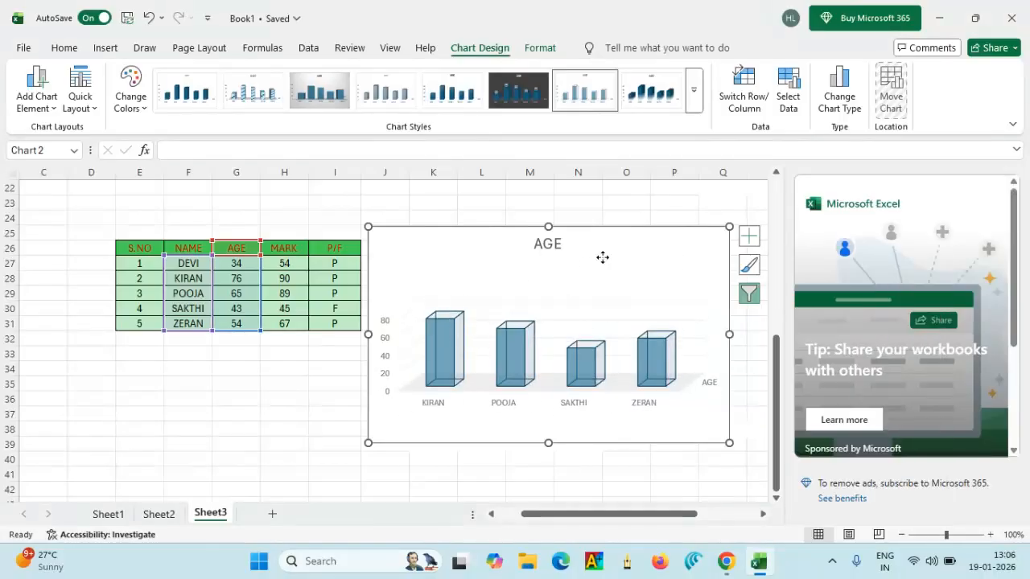
key(Delete)
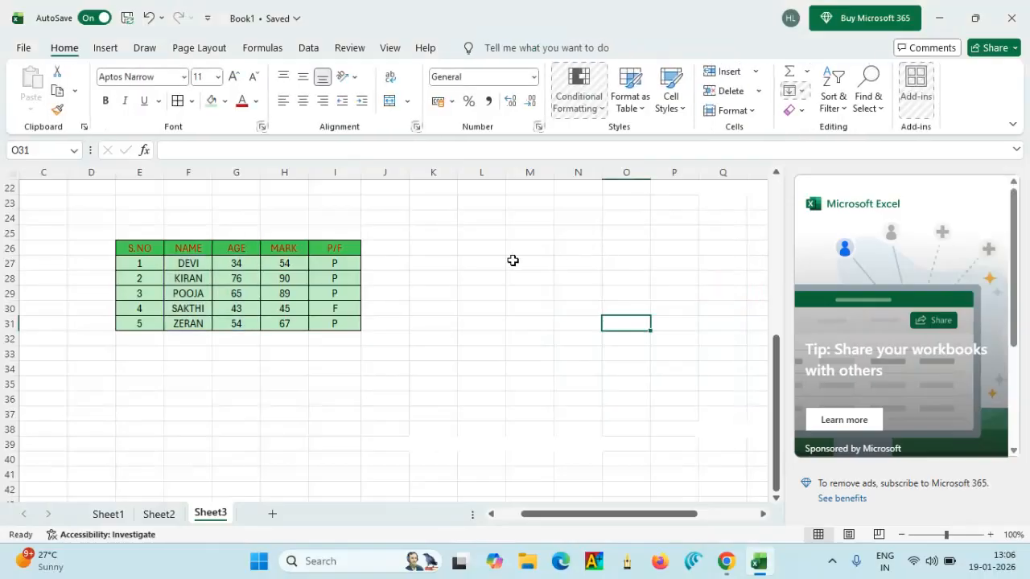
Step: Insert a 3-D pie chart from the NAME, AGE and MARK columns (F26:H31)
click(105, 48)
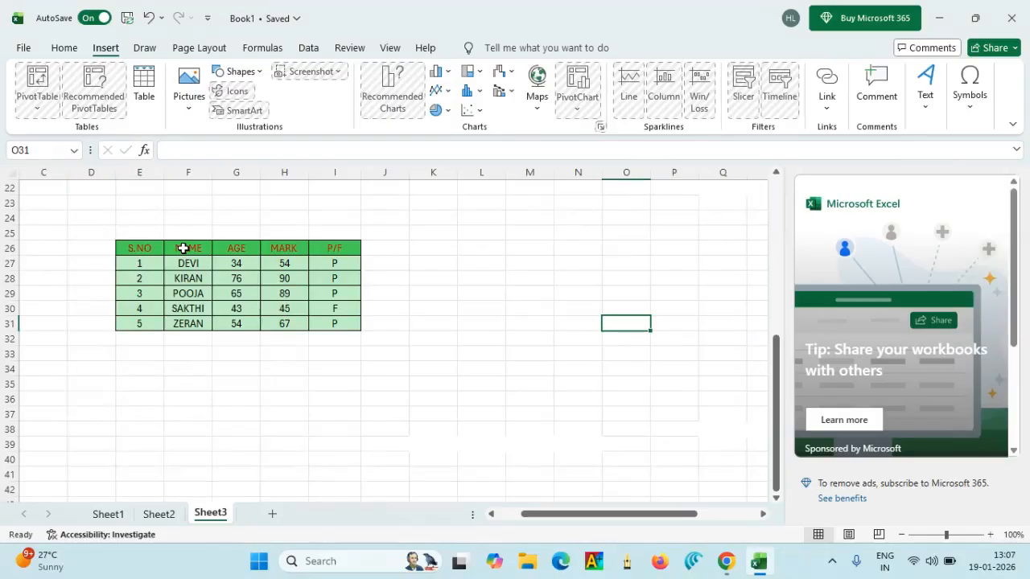
drag(184, 249, 275, 321)
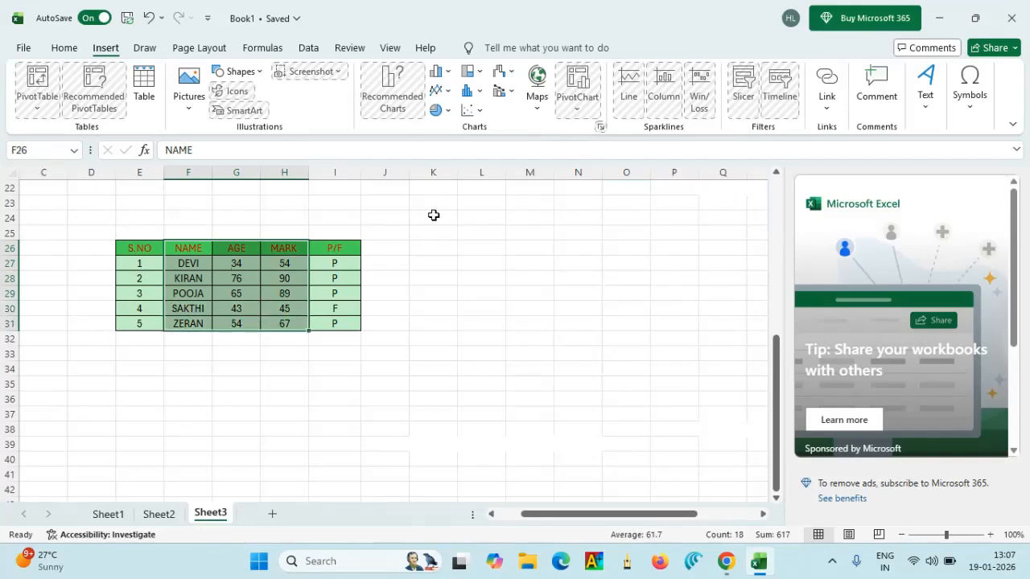
click(439, 110)
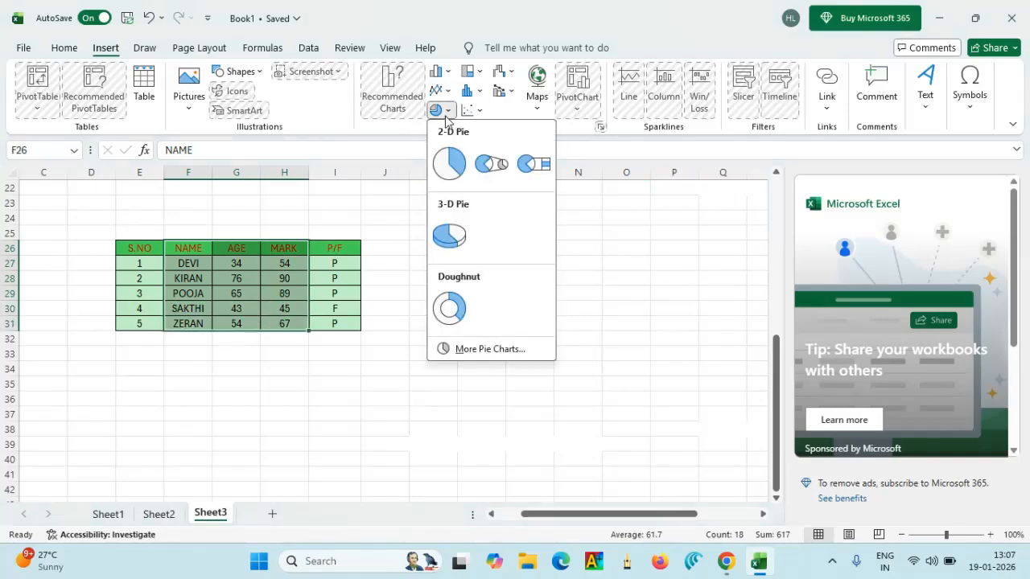
click(444, 237)
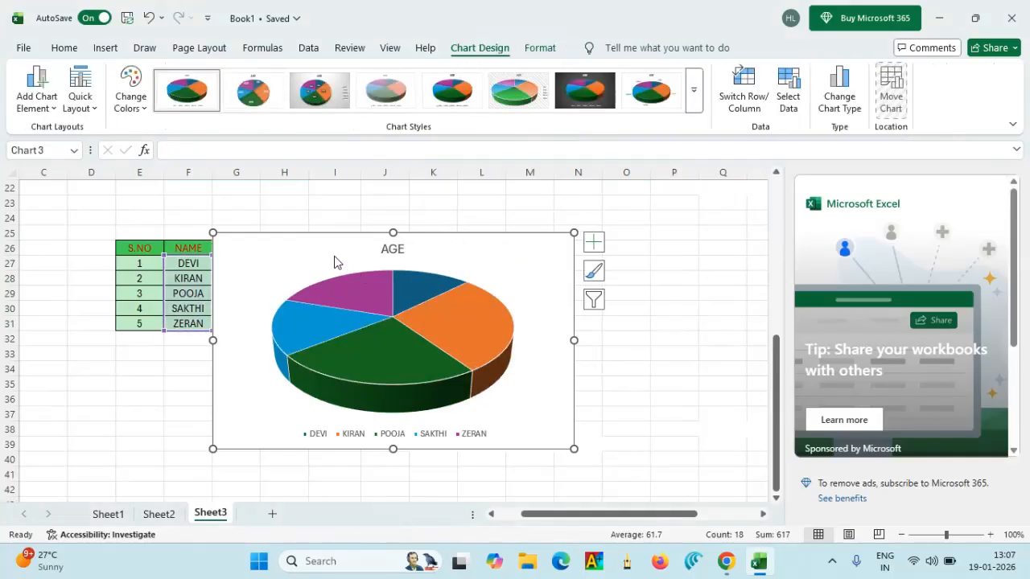
Step: Move the pie chart to the empty cells beside the table and apply the muted chart style, Style 4
drag(324, 246, 478, 243)
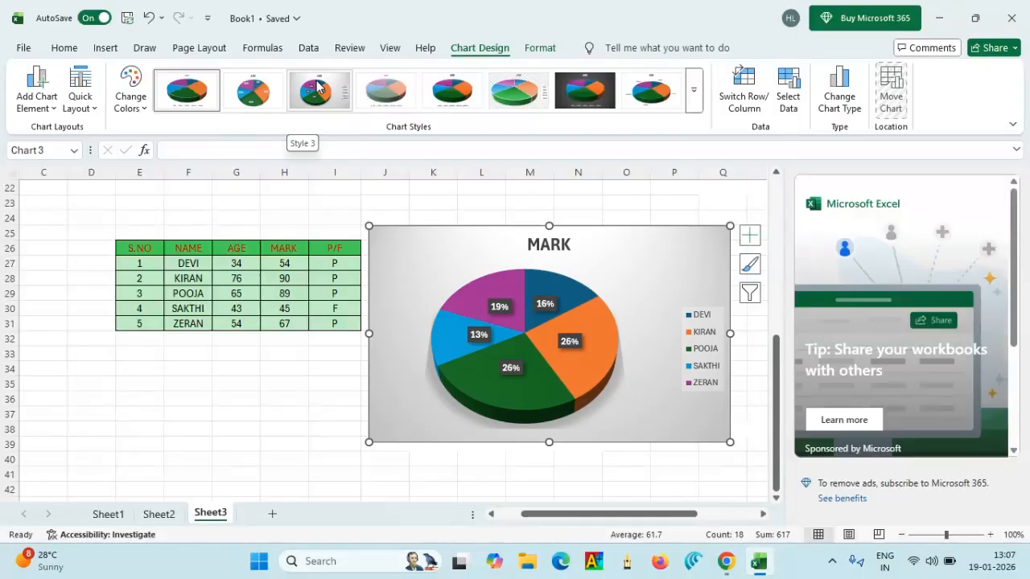
click(378, 89)
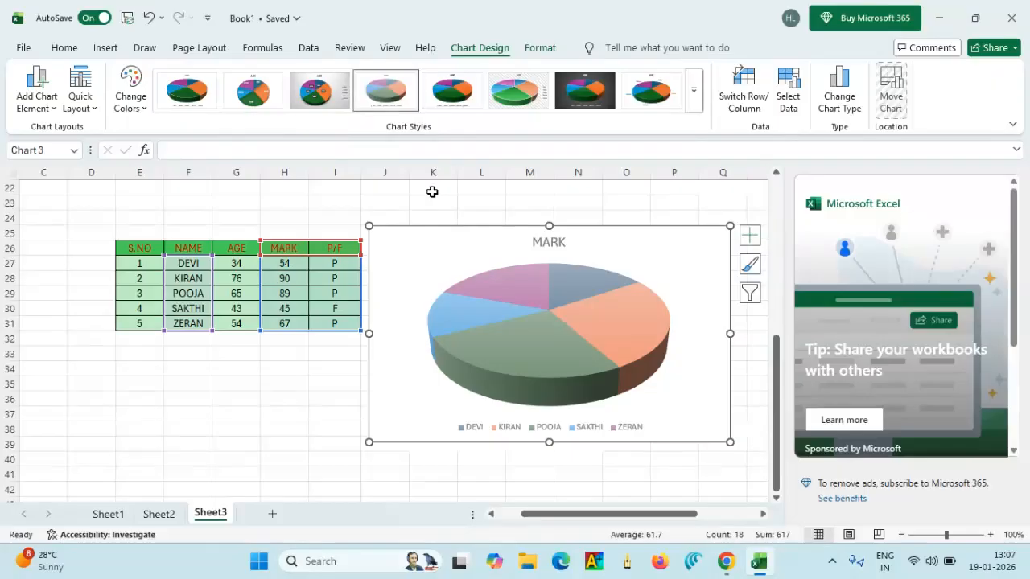
Step: Filter the second student's category out of the MARK pie chart and apply the filter
click(750, 268)
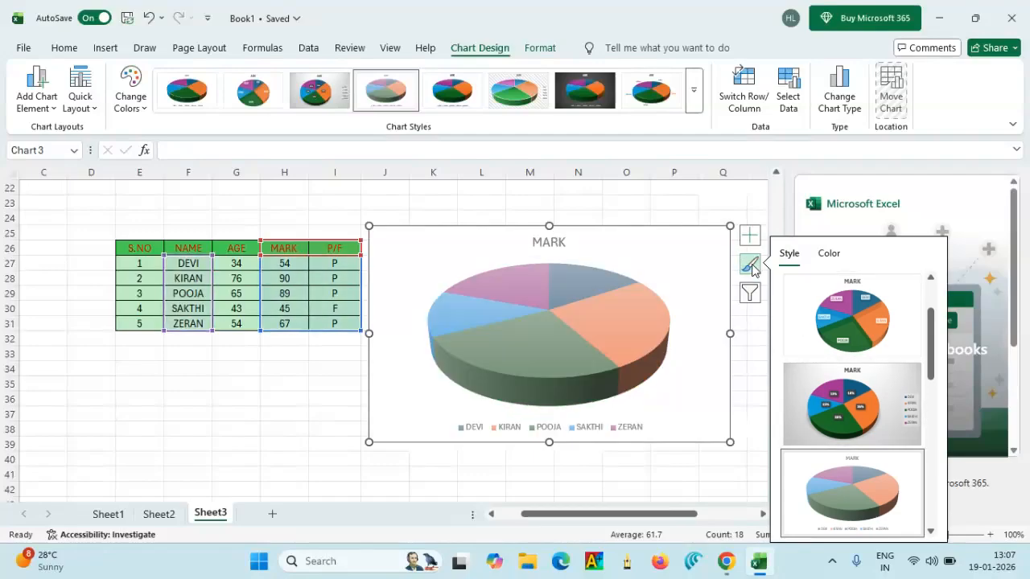
click(750, 293)
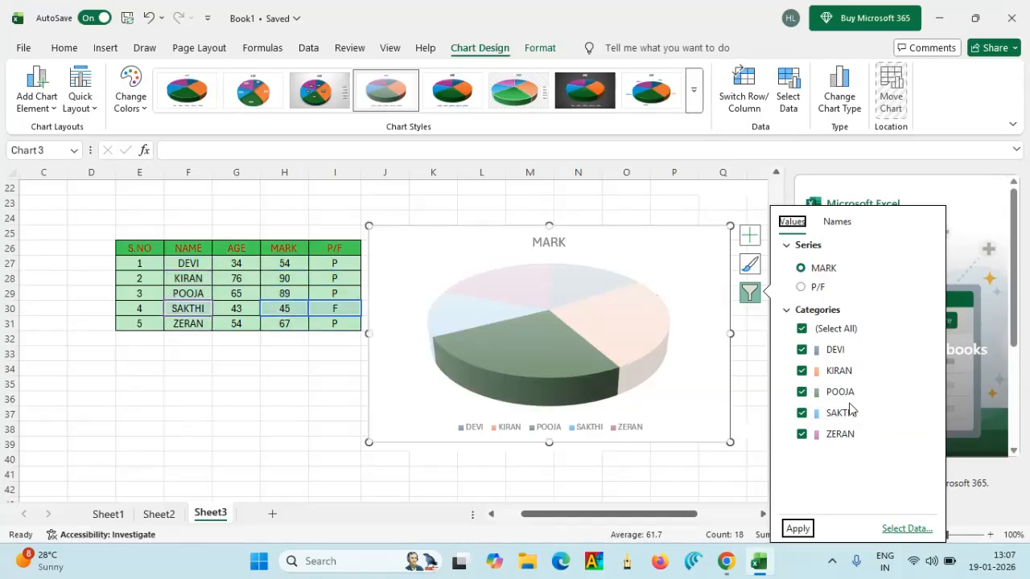
click(802, 371)
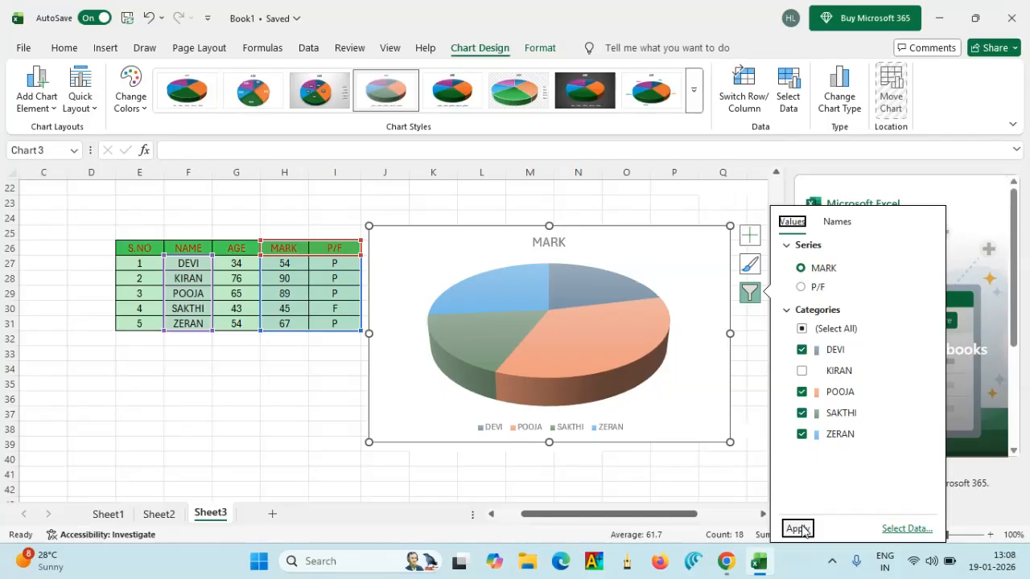
click(798, 528)
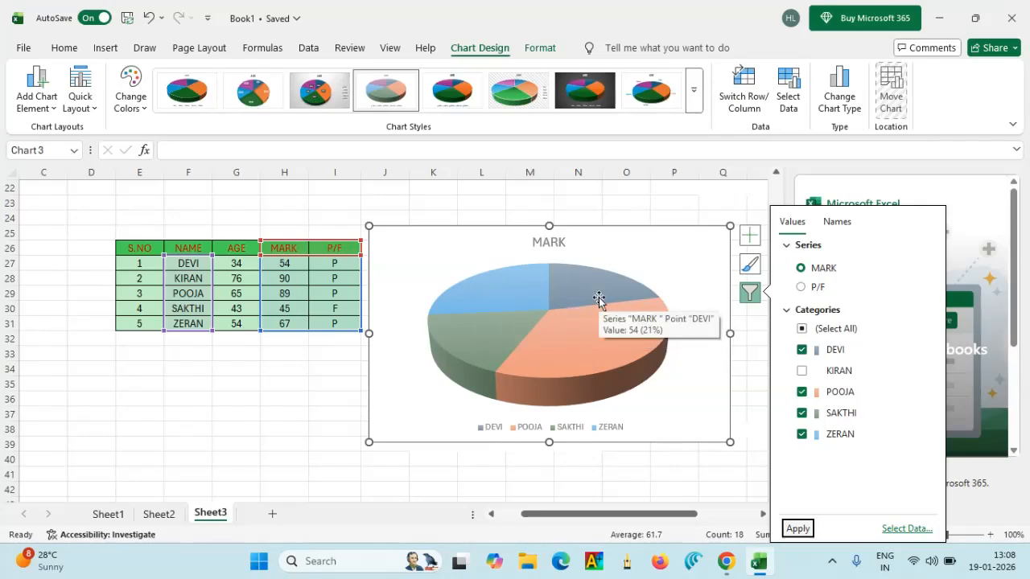
Step: Pull the first student's slice out of the MARK pie, and delete the whole chart
click(578, 283)
mouse_move(578, 283)
mouse_down()
mouse_move(542, 300)
mouse_move(609, 263)
mouse_move(588, 269)
mouse_up()
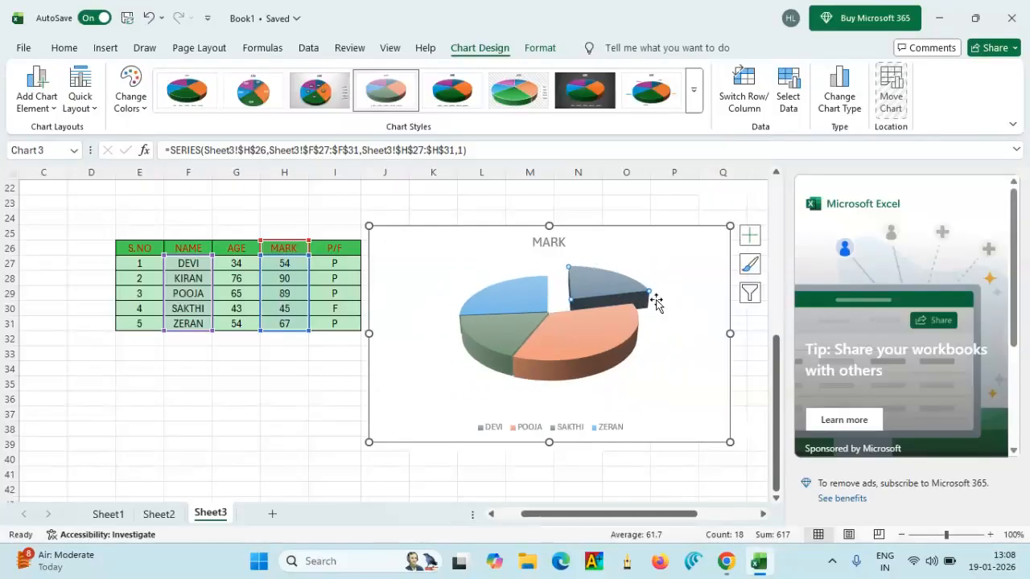
click(681, 310)
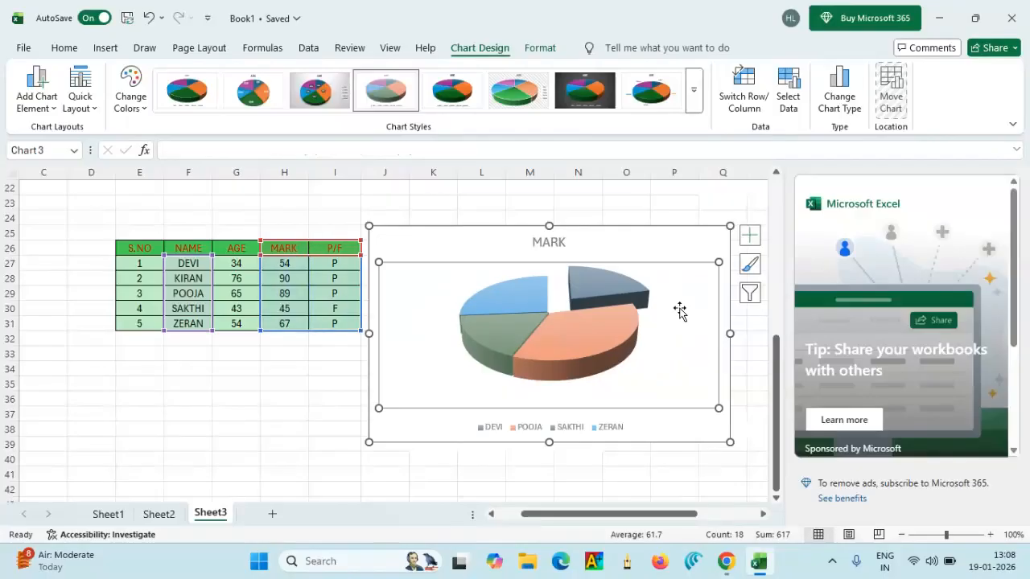
click(643, 235)
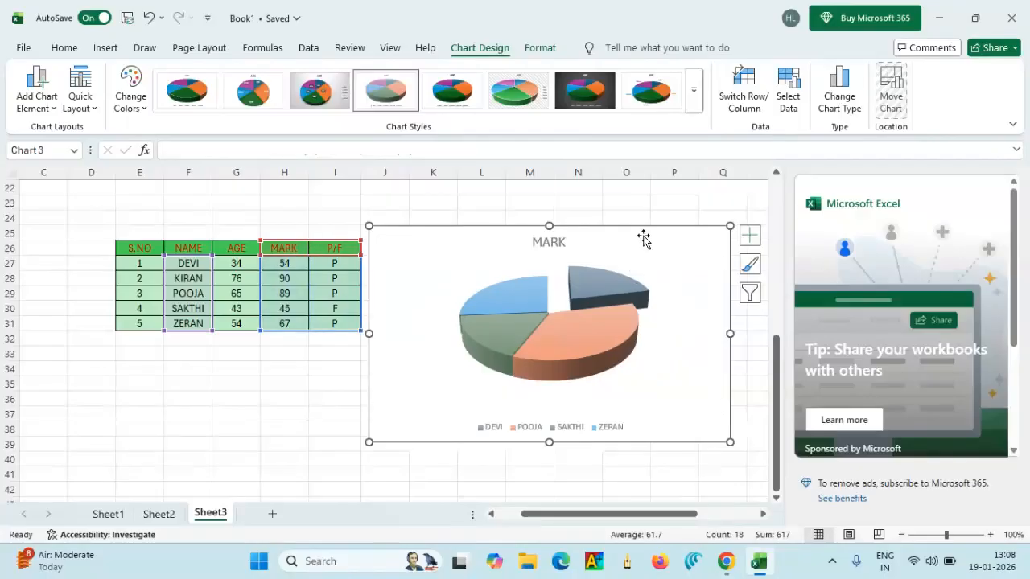
key(Delete)
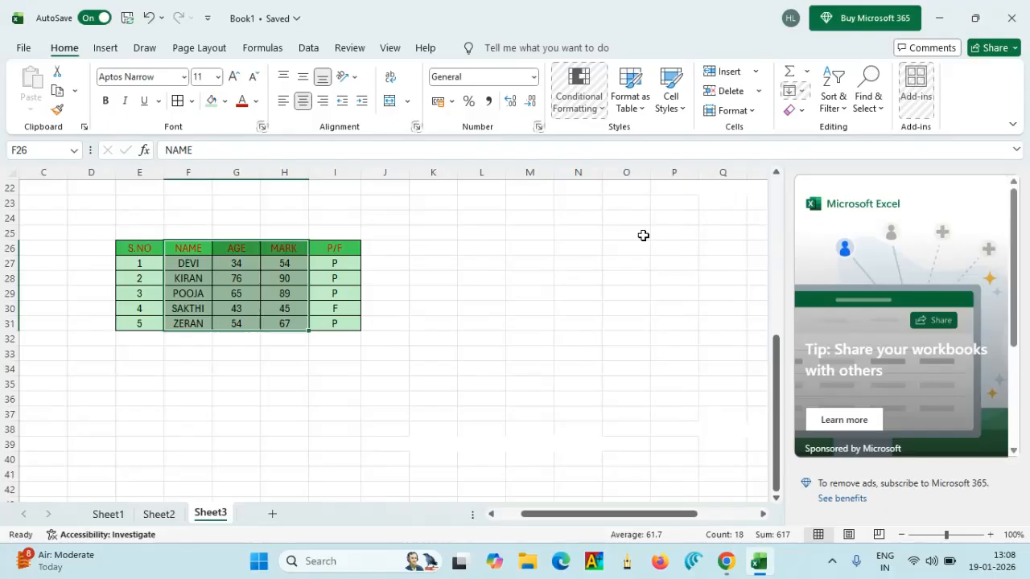
click(454, 325)
click(447, 269)
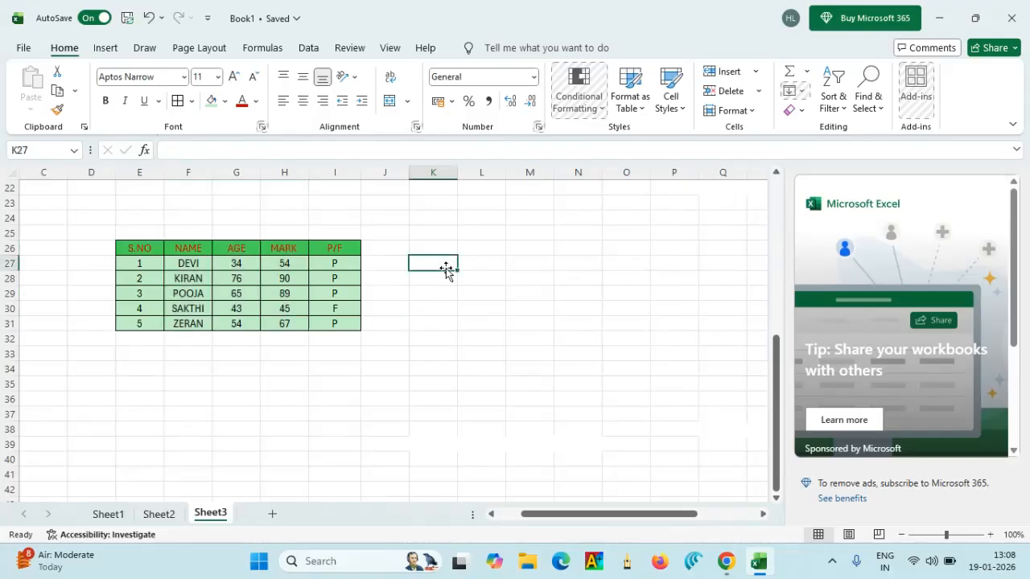
click(440, 239)
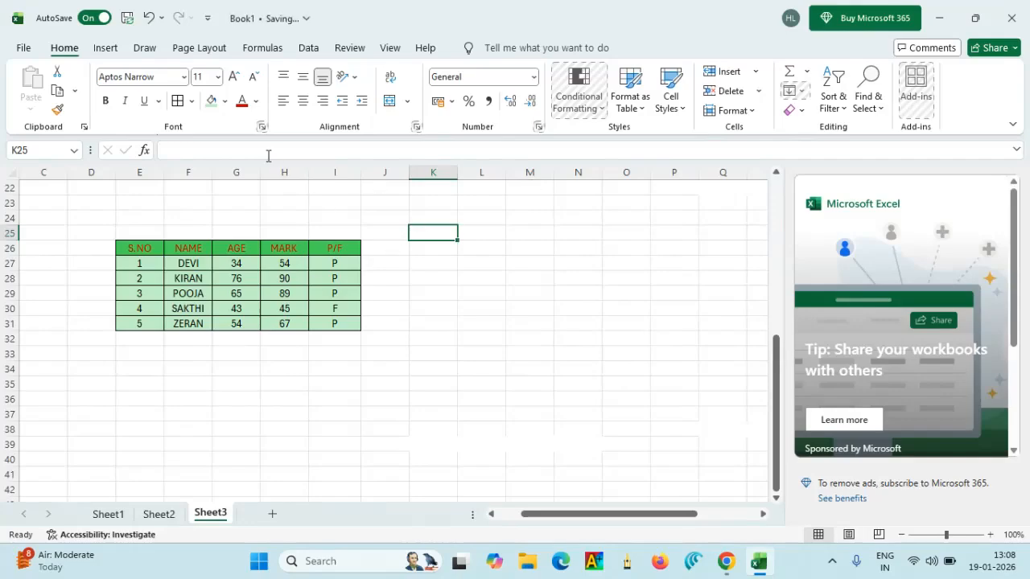
Step: Insert a new 3-D pie chart from the NAME, AGE and MARK columns, headers included (F26:H31)
click(103, 52)
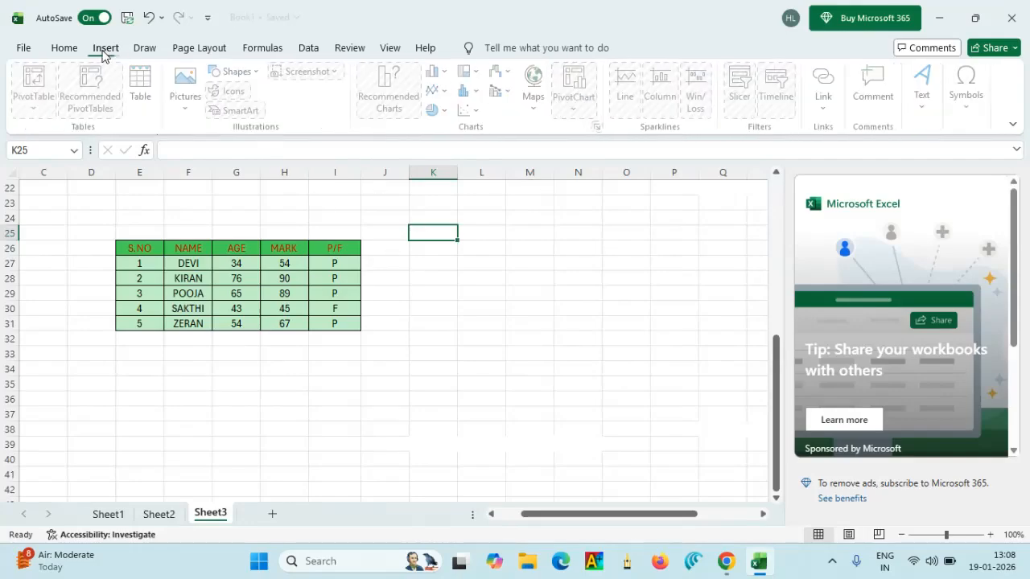
click(195, 252)
drag(221, 251, 299, 324)
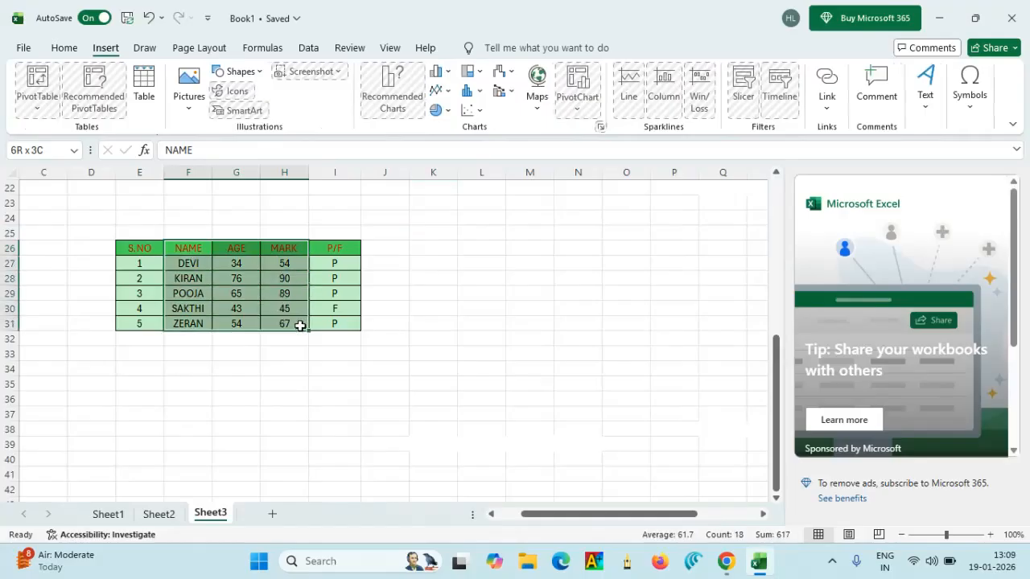
click(448, 113)
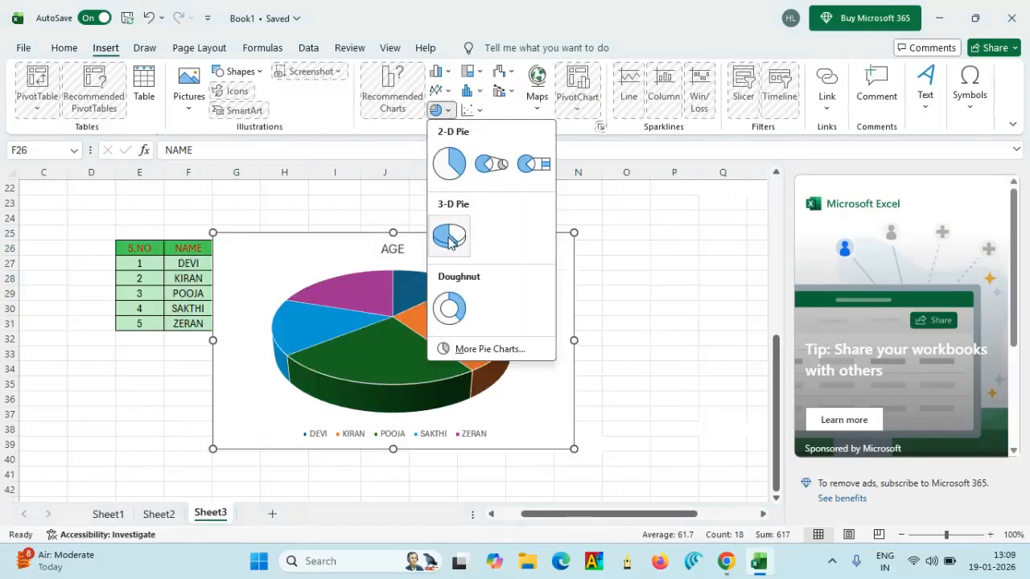
click(448, 237)
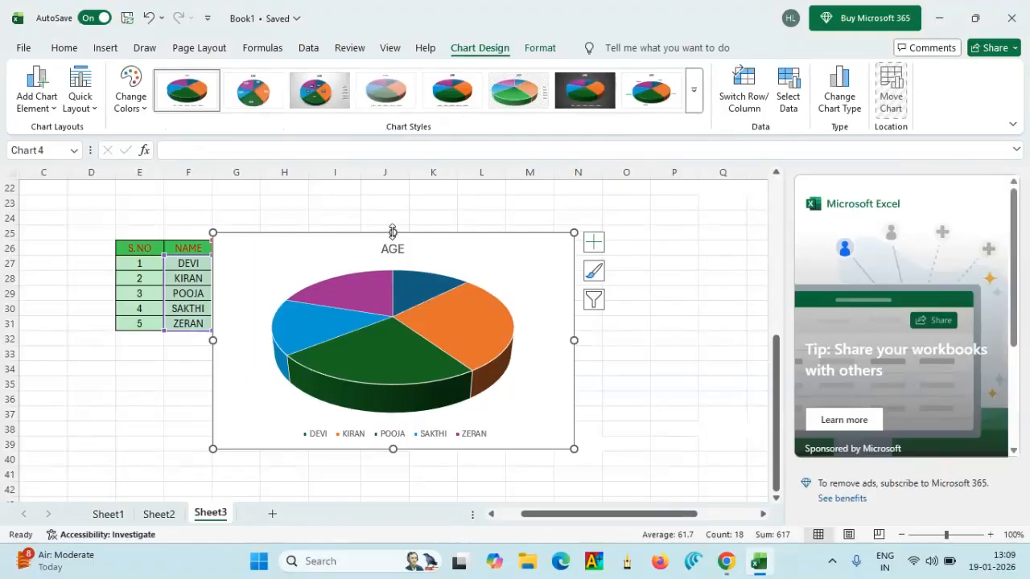
Step: Shrink the AGE pie chart by pulling its upper, left and right edges inward
drag(401, 270, 394, 274)
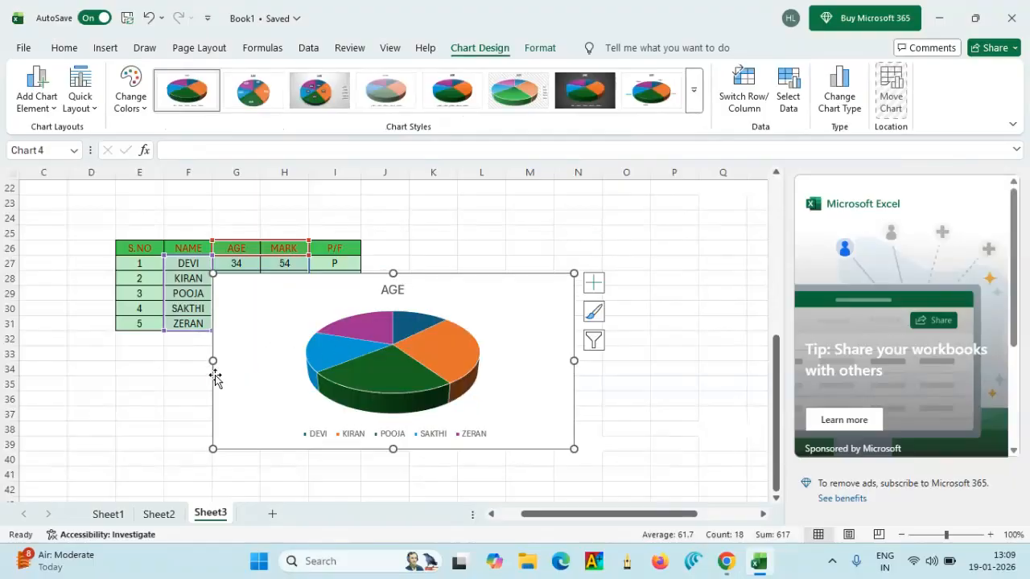
drag(218, 358, 293, 360)
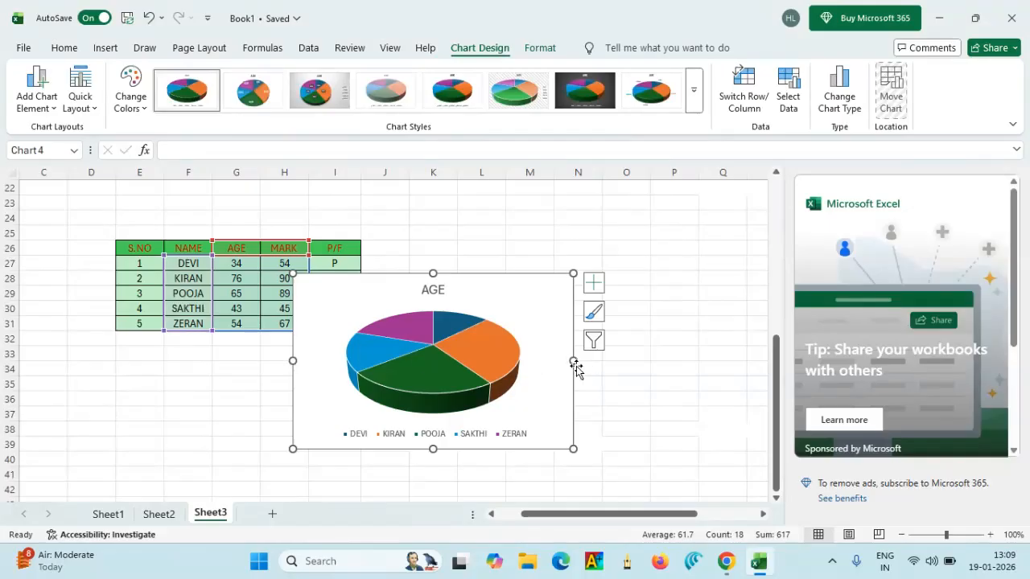
drag(572, 360, 548, 360)
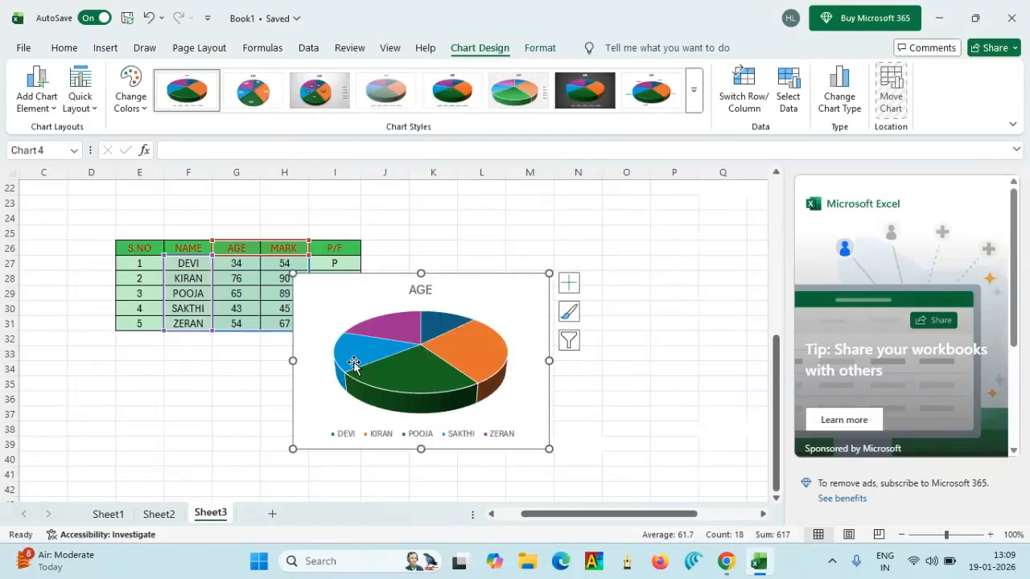
Step: Move the AGE pie chart to the empty cells beside the P/F column and deselect it
click(368, 325)
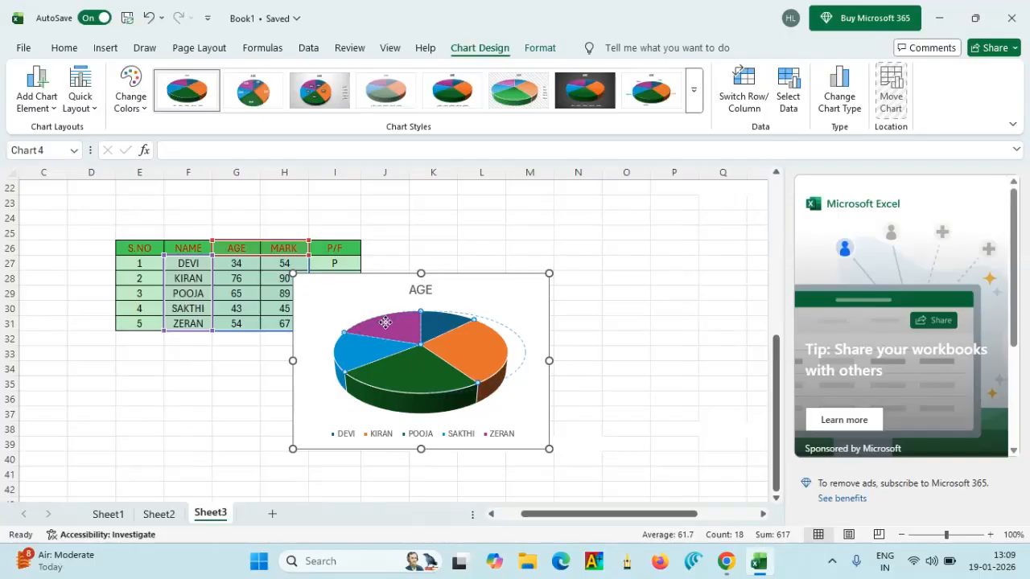
click(386, 321)
drag(457, 295, 531, 258)
click(224, 478)
click(129, 411)
click(93, 369)
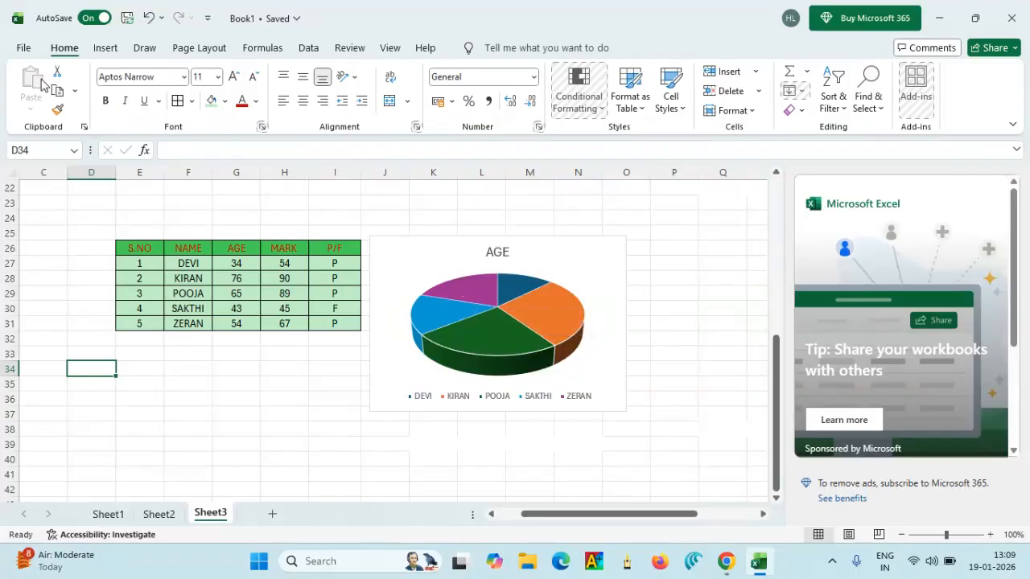
Step: Open the print settings for Sheet3 and return to the worksheet
click(23, 50)
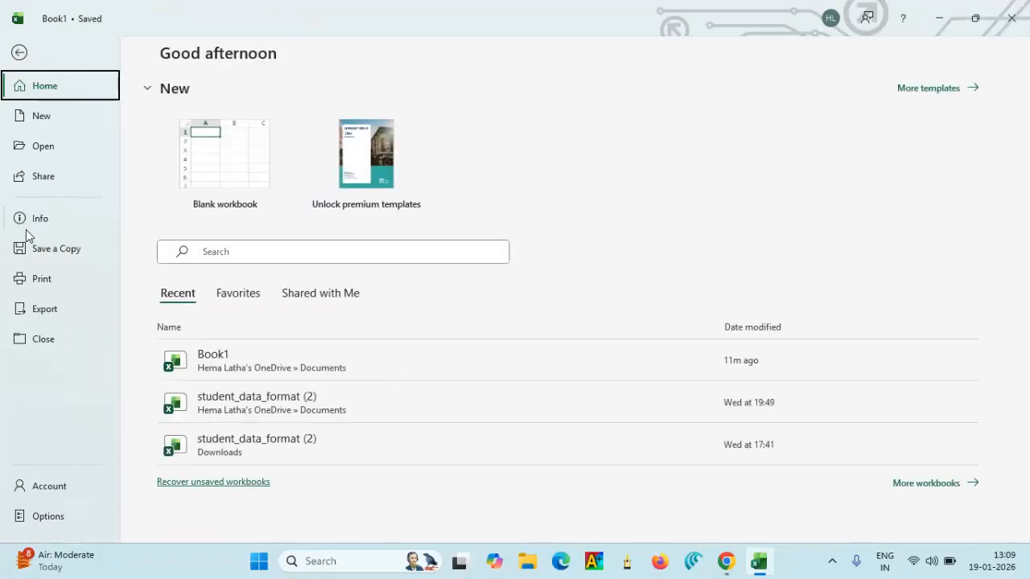
click(42, 279)
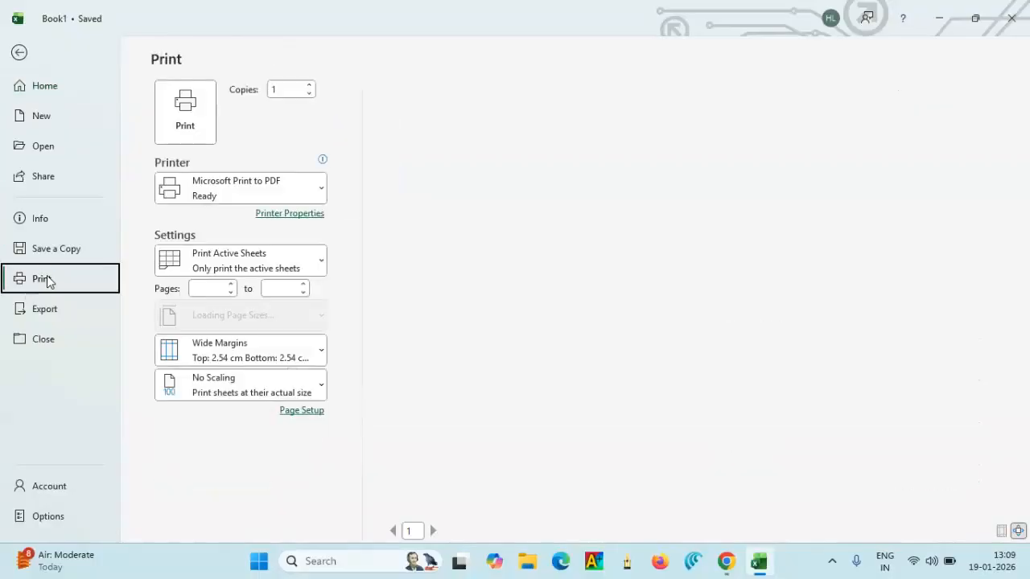
key(Escape)
Step: Move the AGE pie chart directly below the student table, starting at row 29, and deselect it
drag(432, 257, 125, 314)
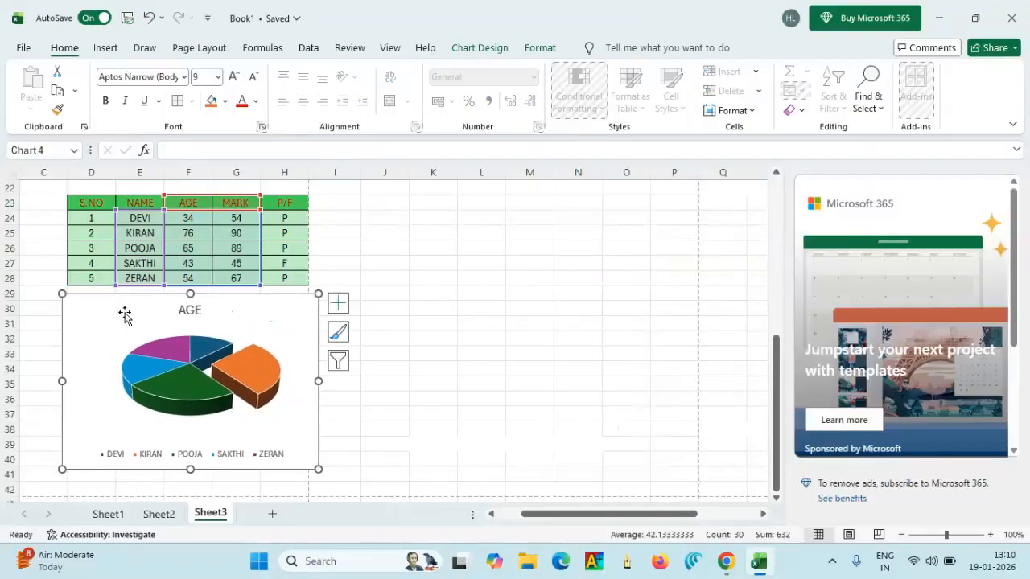
click(406, 322)
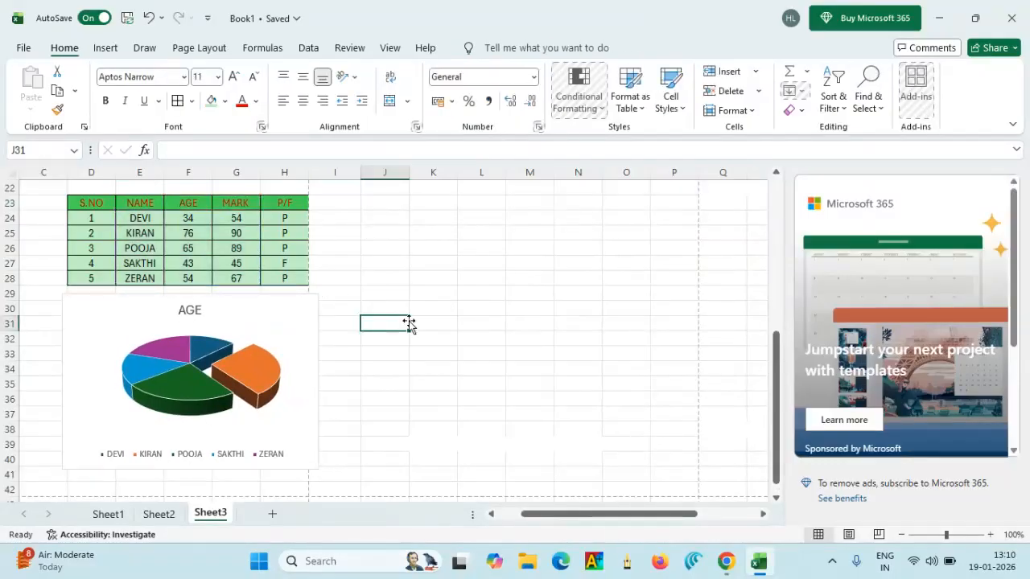
Step: Examine how the table and pie chart fit on the page in the print preview, and return to the sheet
click(23, 47)
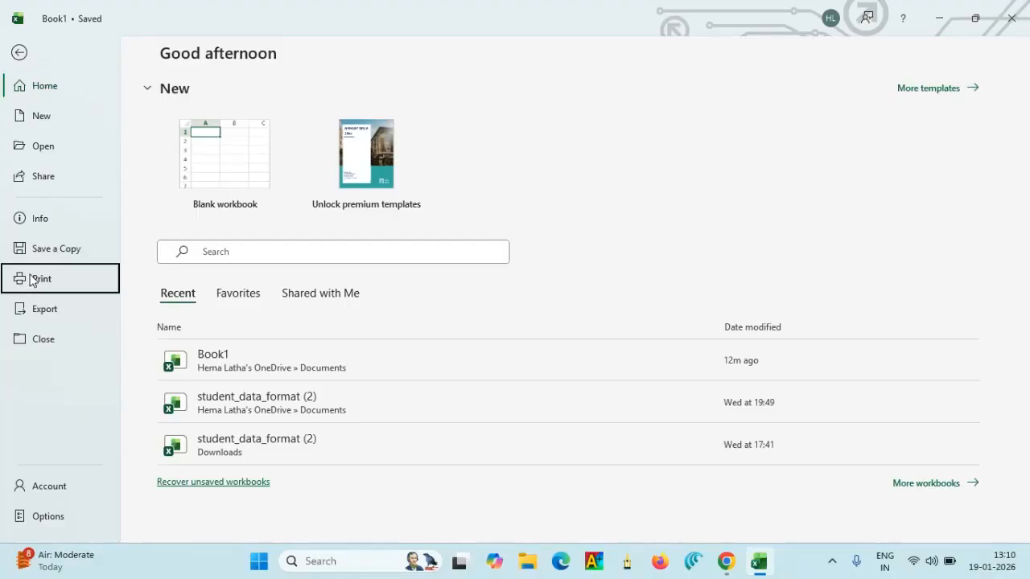
click(33, 280)
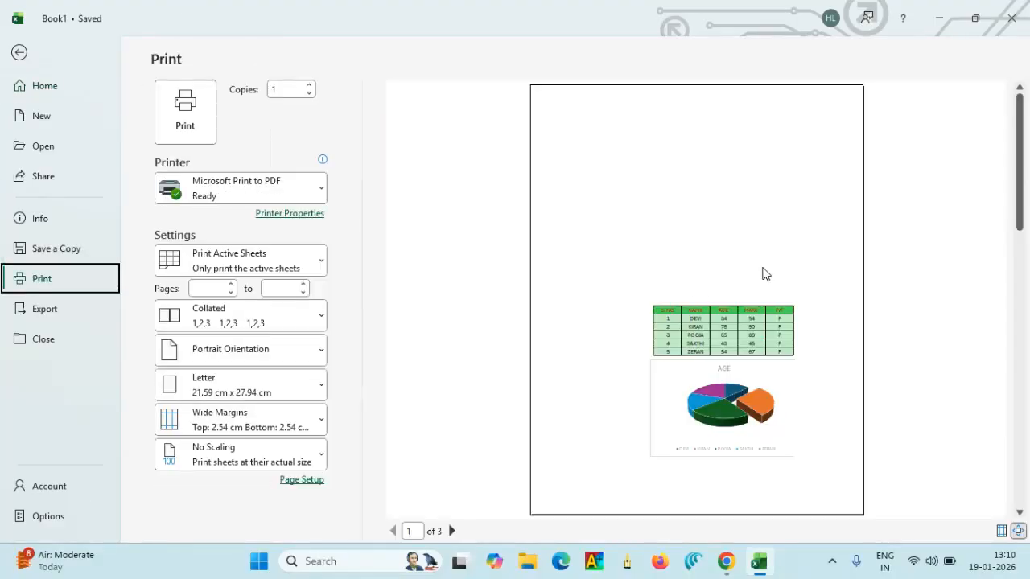
click(719, 432)
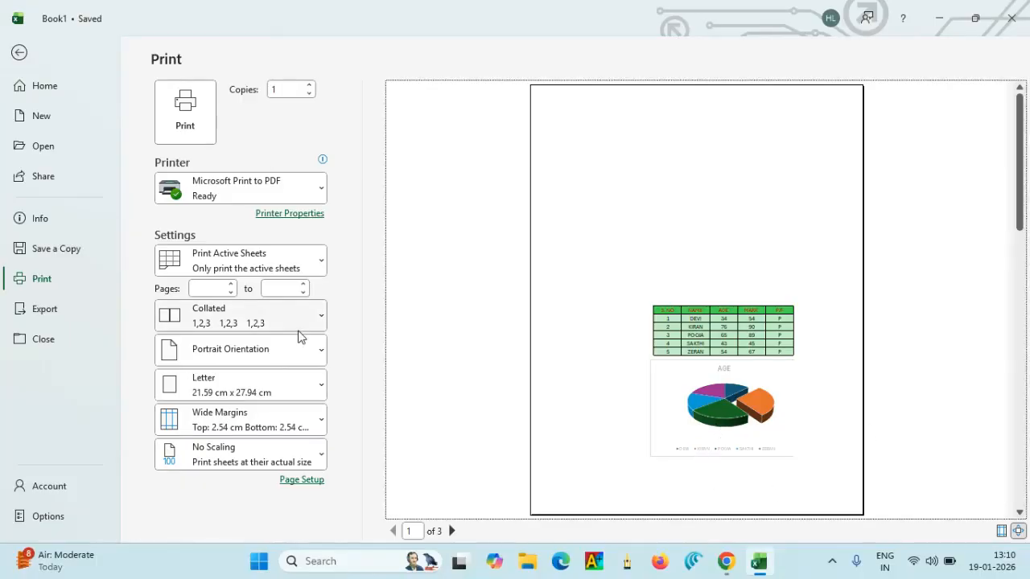
click(18, 52)
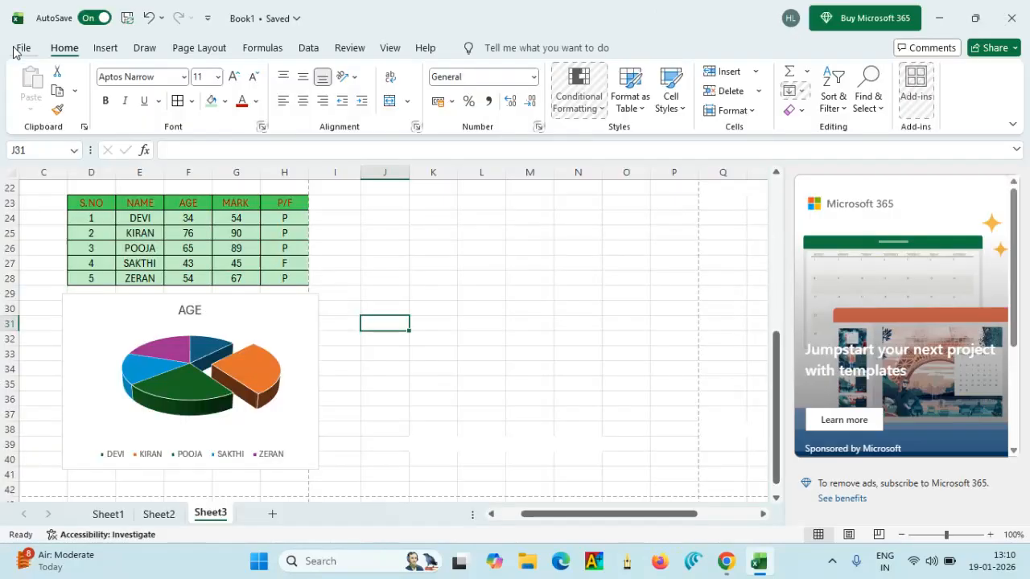
click(480, 294)
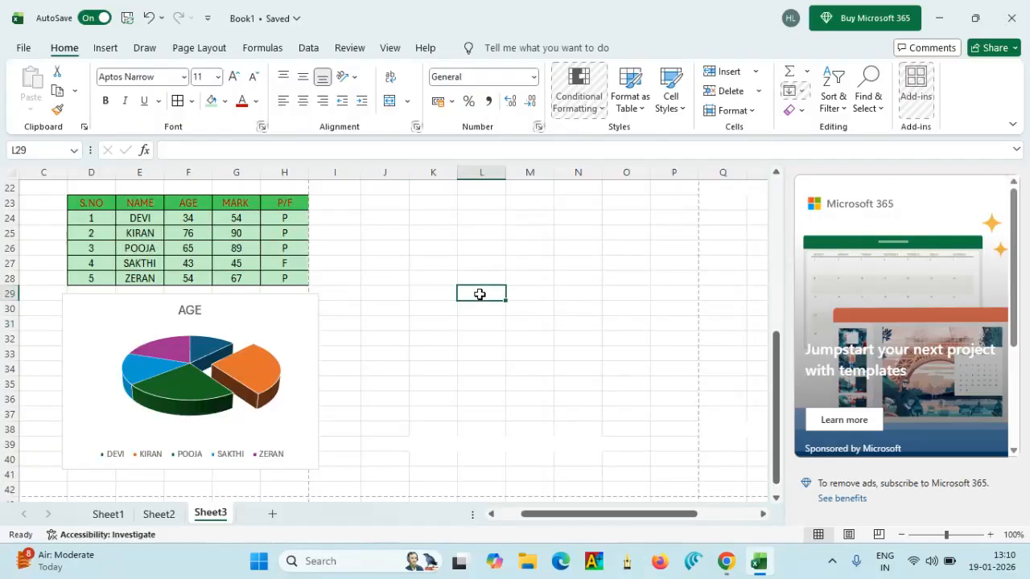